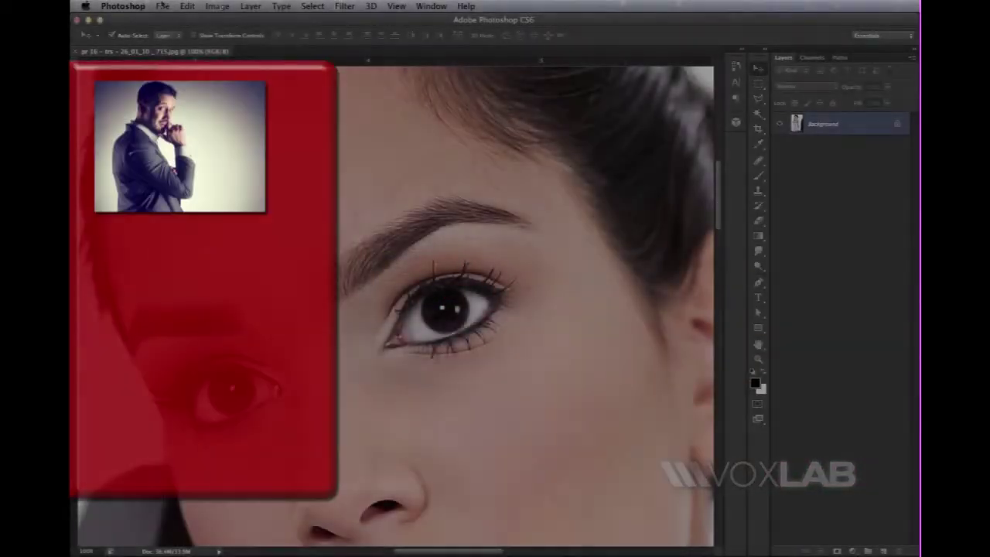
# Step: Create a new 800 × 800 pixel document with a white background
pyautogui.click(162, 5)
pyautogui.click(174, 20)
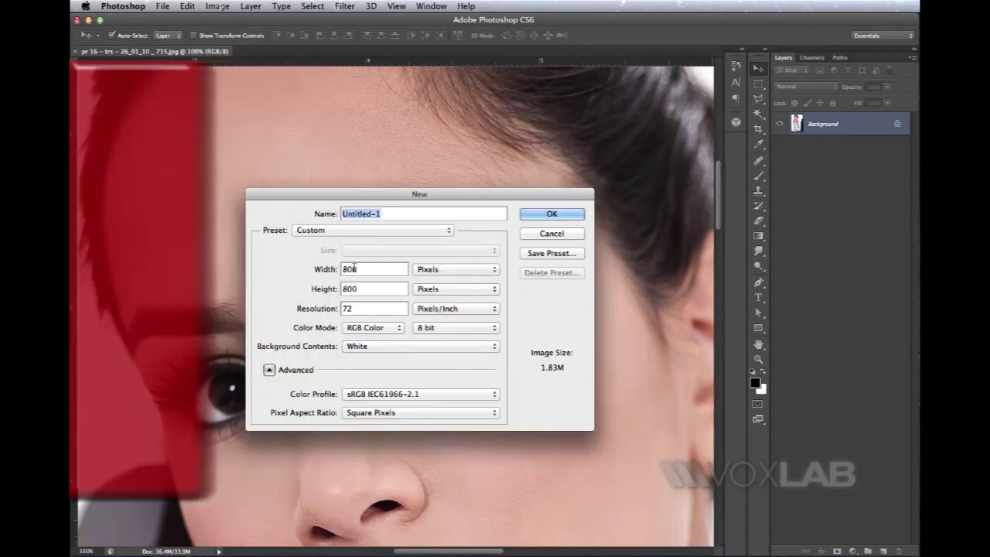
pyautogui.press('Tab')
pyautogui.press('Tab')
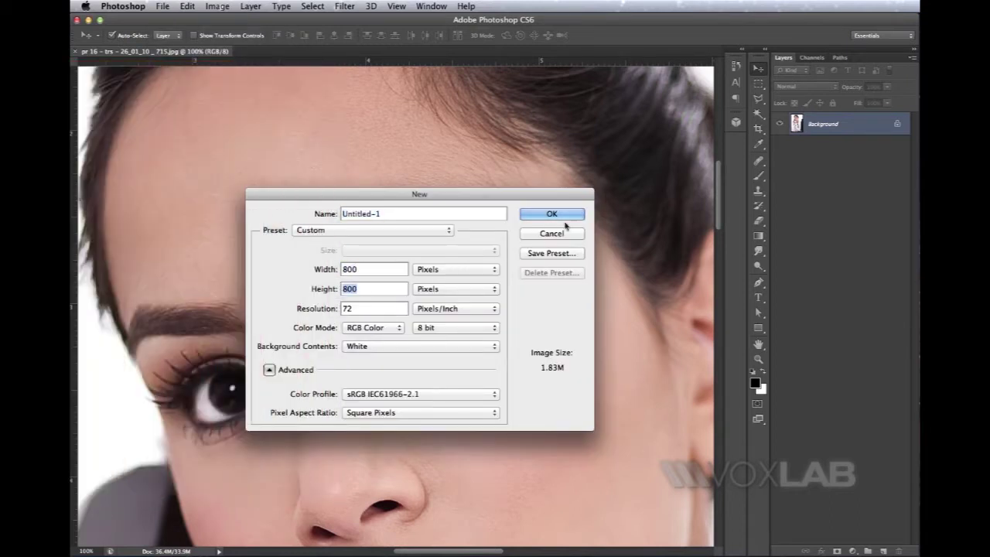
pyautogui.click(551, 215)
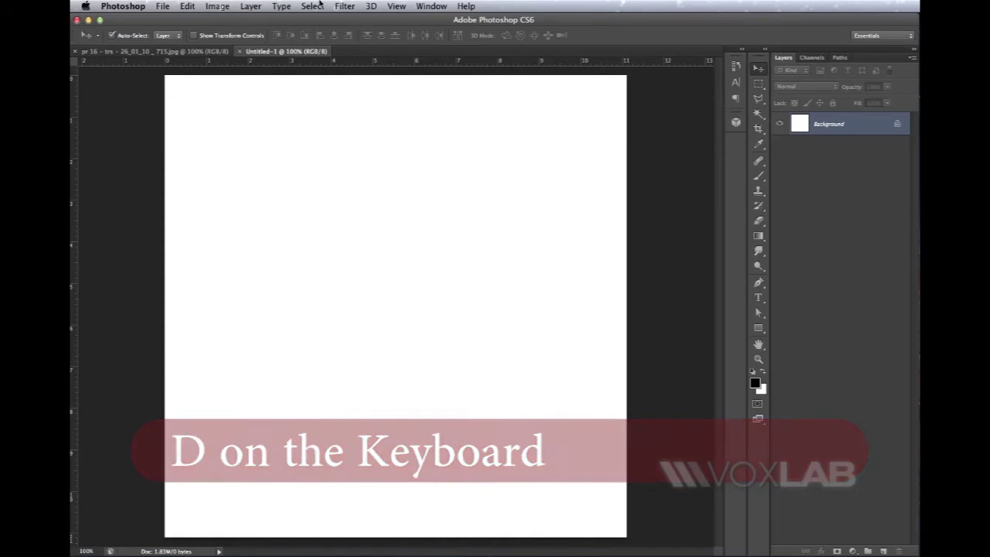
# Step: Render the Fibers filter over the canvas with Variance 25 and Strength 1
pyautogui.click(345, 6)
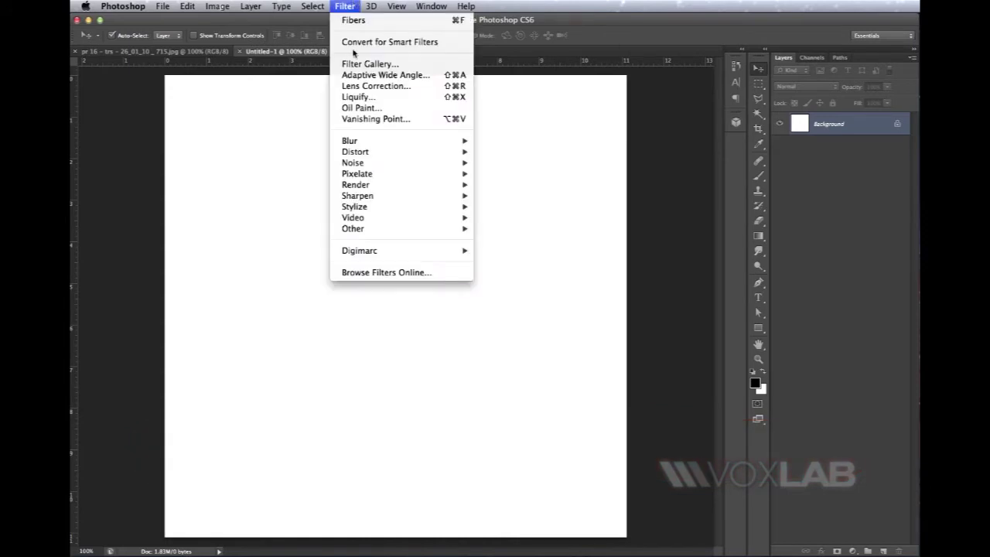
pyautogui.moveTo(369, 186)
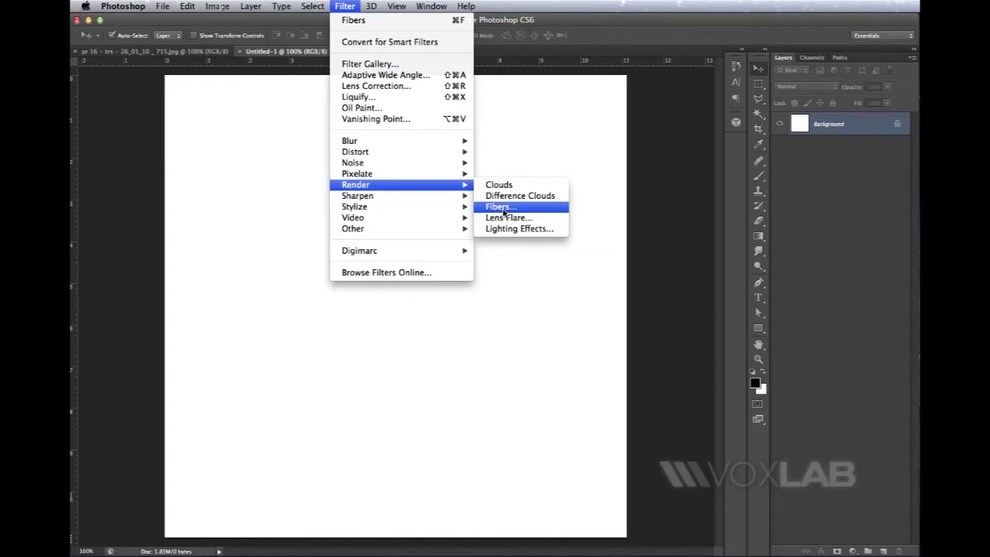
pyautogui.click(503, 211)
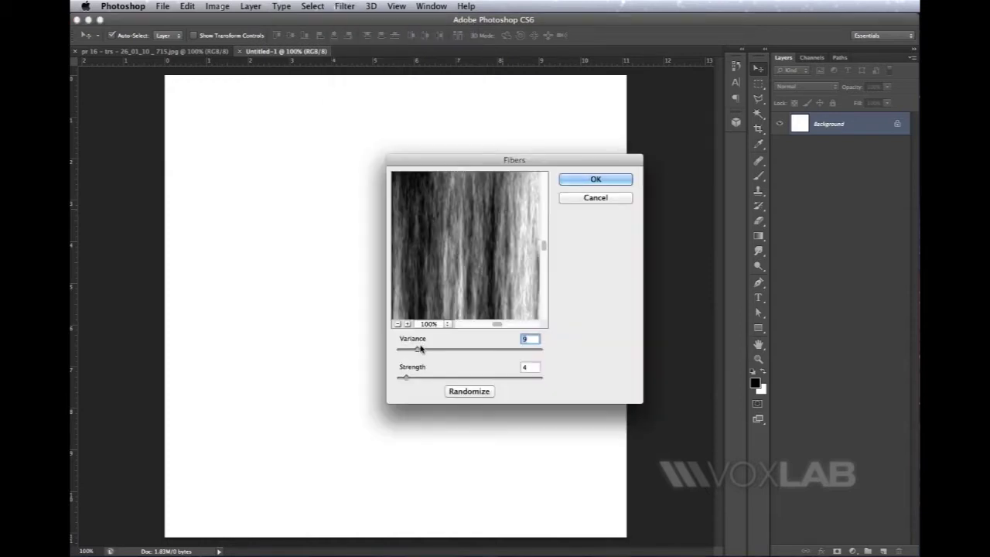
pyautogui.moveTo(421, 349); pyautogui.dragTo(441, 349)
pyautogui.click(396, 324)
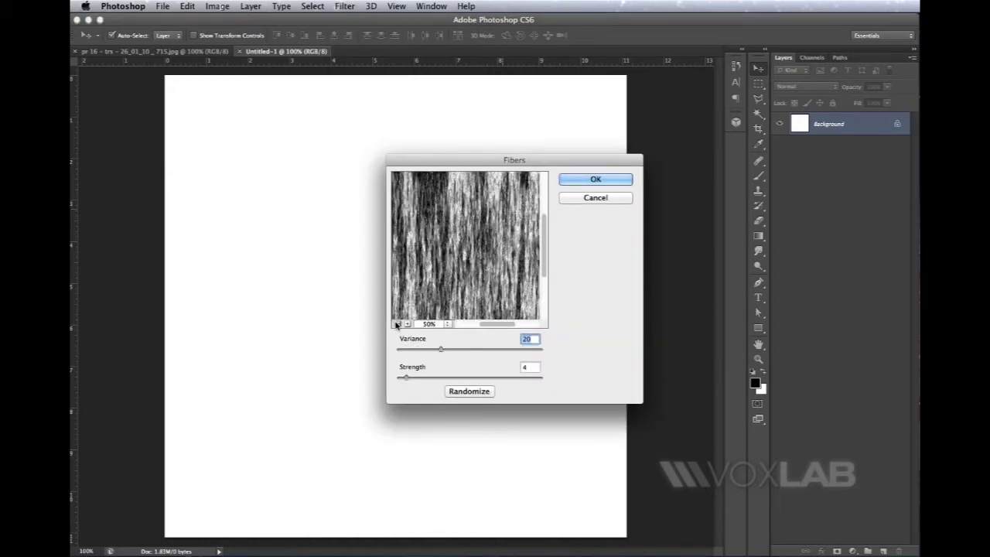
pyautogui.click(396, 324)
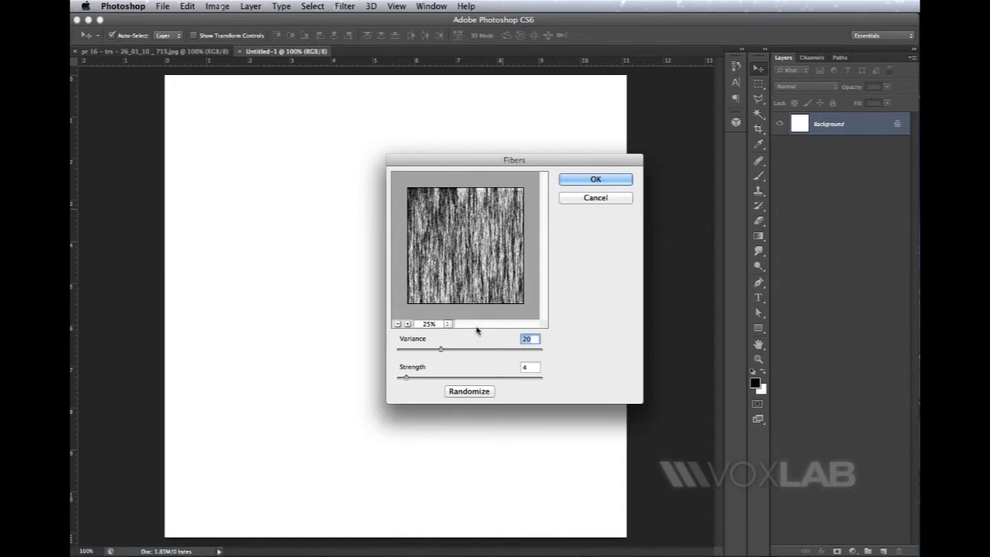
pyautogui.moveTo(422, 350); pyautogui.dragTo(398, 350)
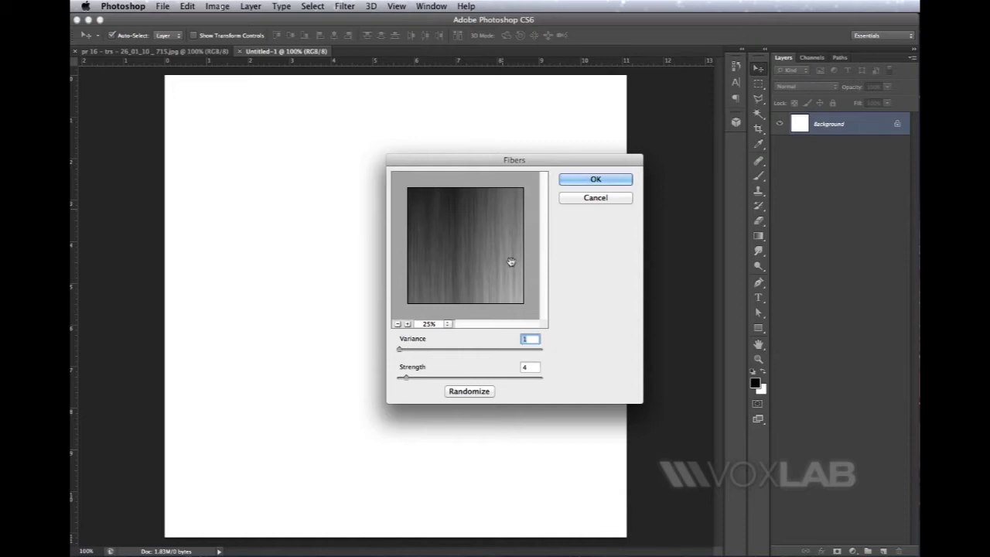
pyautogui.moveTo(421, 352); pyautogui.dragTo(393, 380)
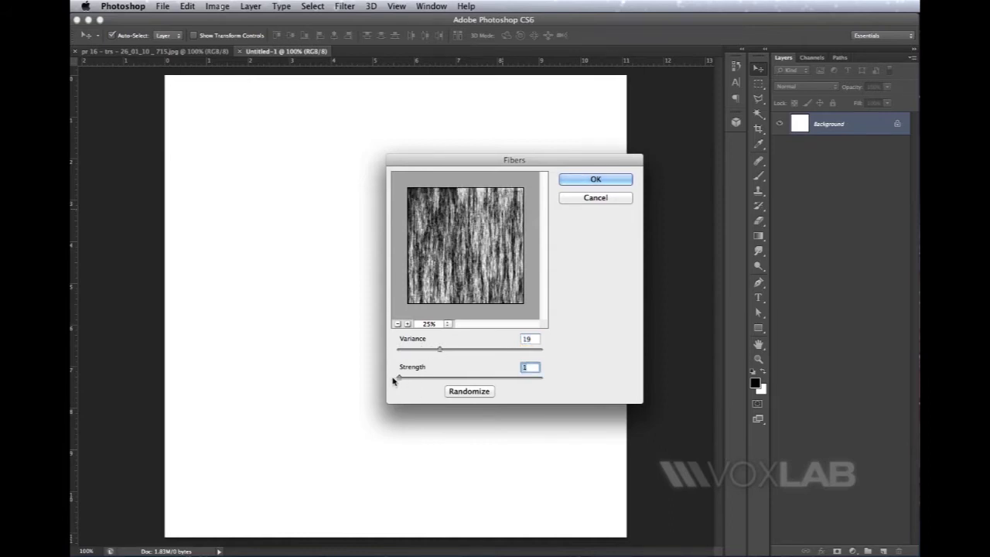
pyautogui.moveTo(462, 379); pyautogui.dragTo(396, 378)
pyautogui.moveTo(439, 353); pyautogui.dragTo(453, 354)
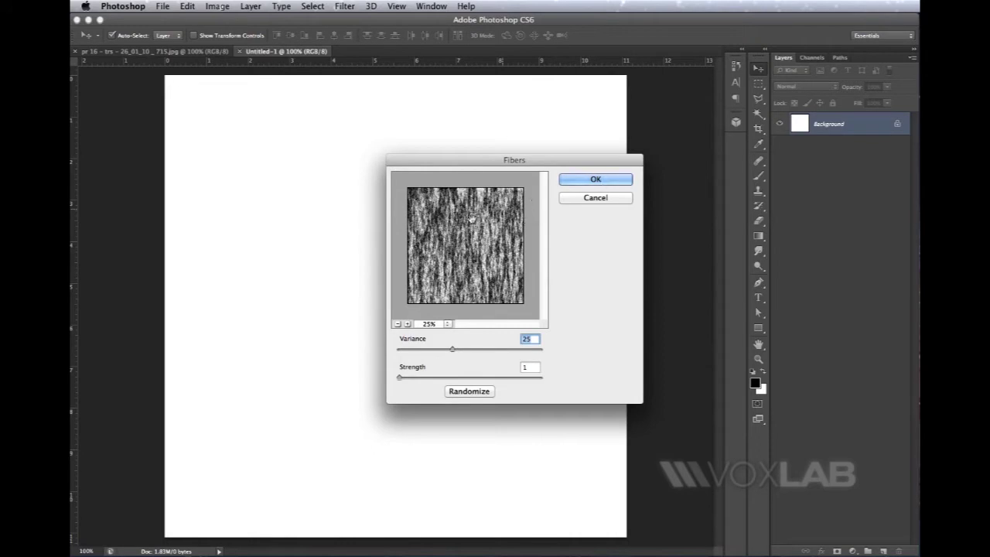
pyautogui.click(594, 181)
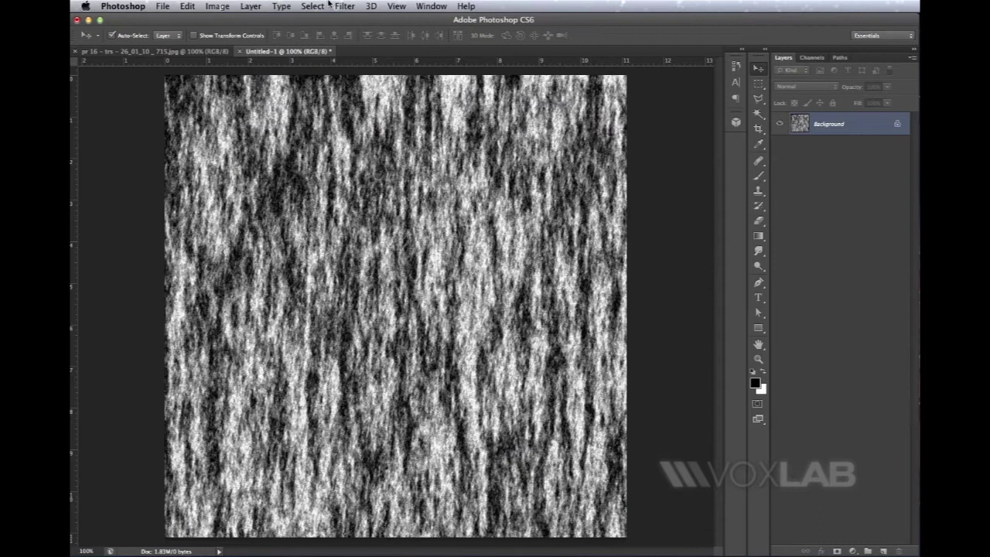
# Step: Preview a Polar Coordinates distortion set to Rectangular to Polar on the fibers texture
pyautogui.click(345, 6)
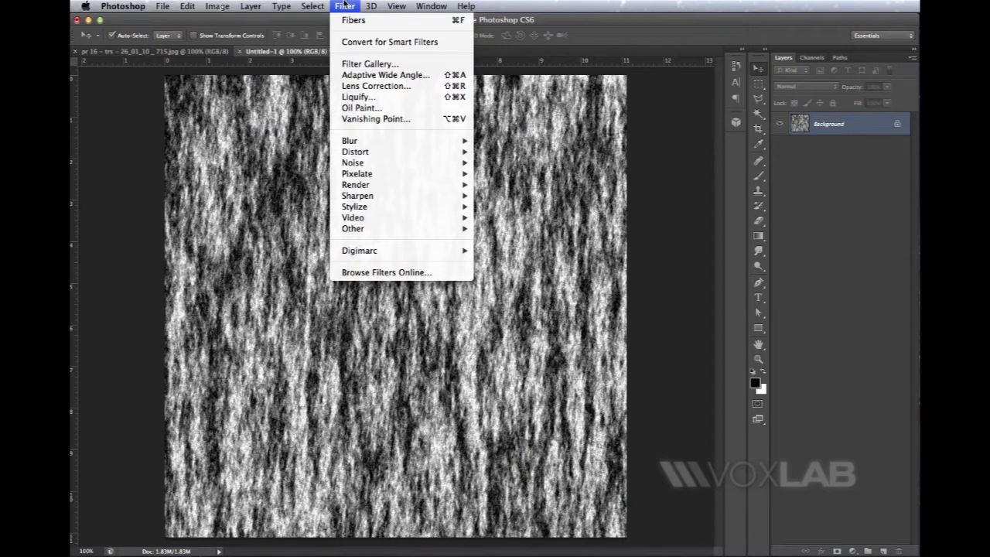
pyautogui.moveTo(380, 153)
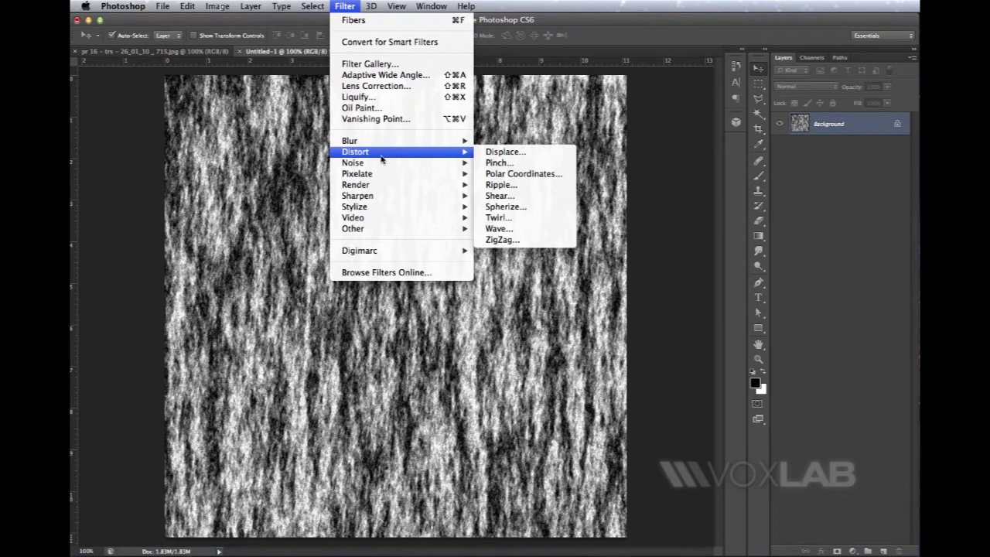
pyautogui.click(514, 177)
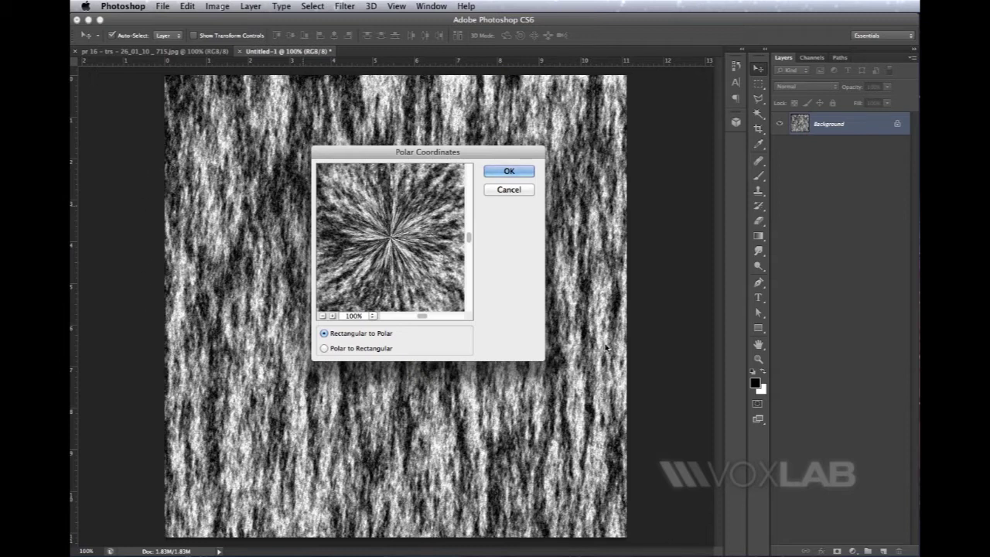
pyautogui.click(322, 315)
pyautogui.click(321, 315)
pyautogui.click(321, 315)
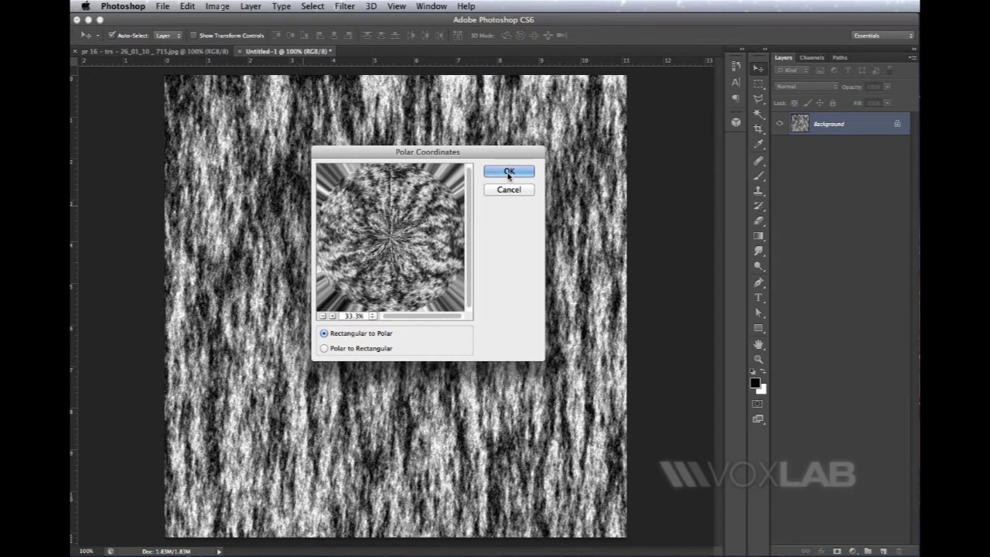
# Step: Apply the Rectangular to Polar distortion and heal the vertical seam above the centre
pyautogui.click(508, 173)
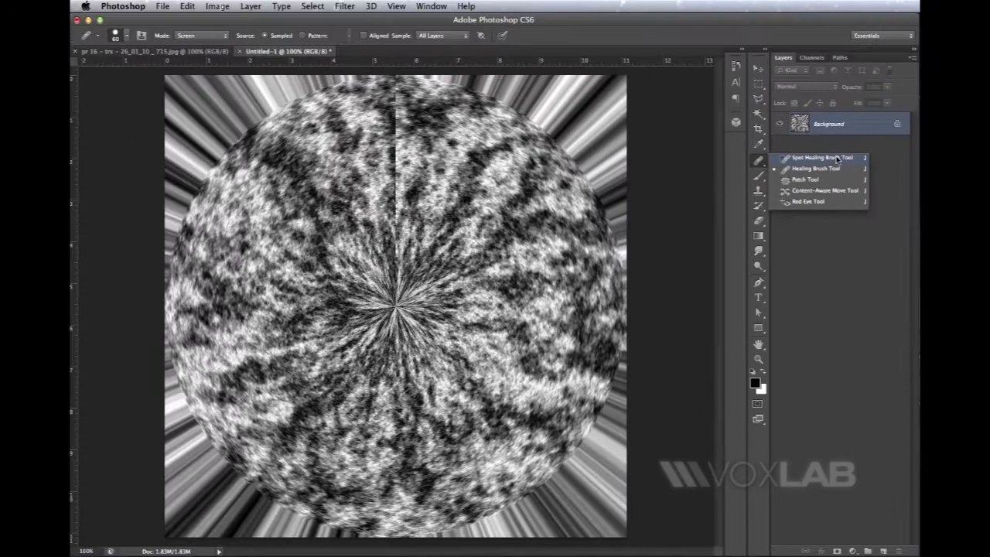
pyautogui.click(712, 133)
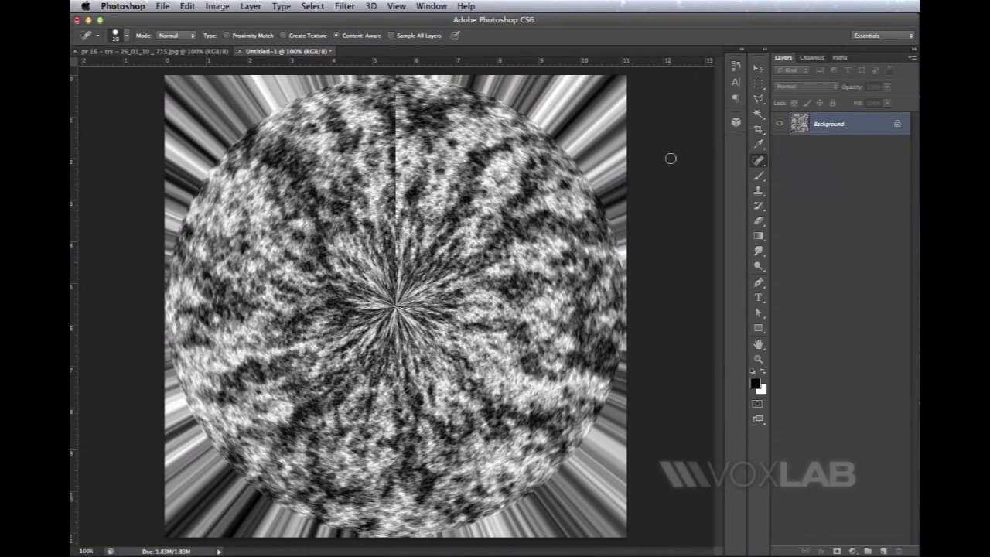
pyautogui.moveTo(394, 85); pyautogui.dragTo(398, 255)
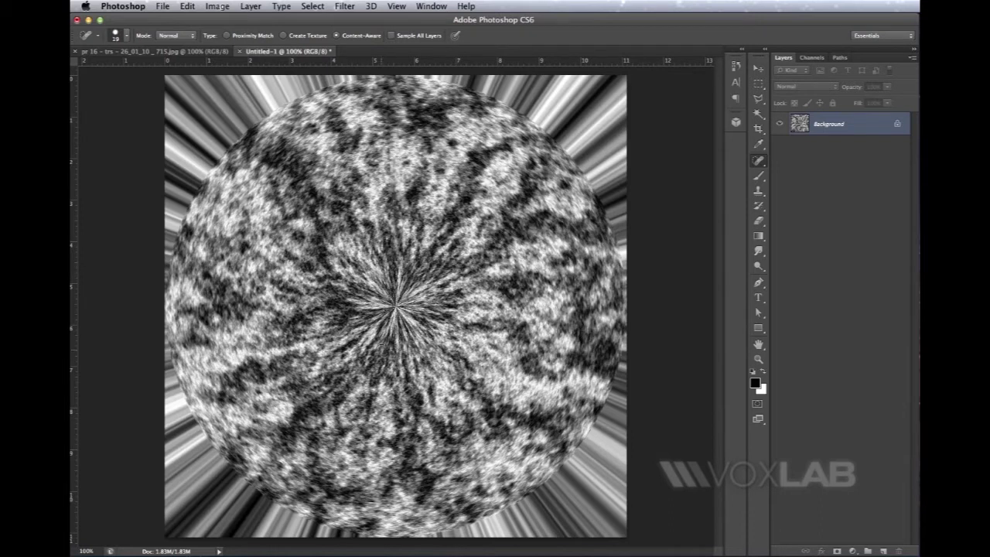
# Step: Draw an elliptical selection fitted around the radial circle
pyautogui.click(757, 91)
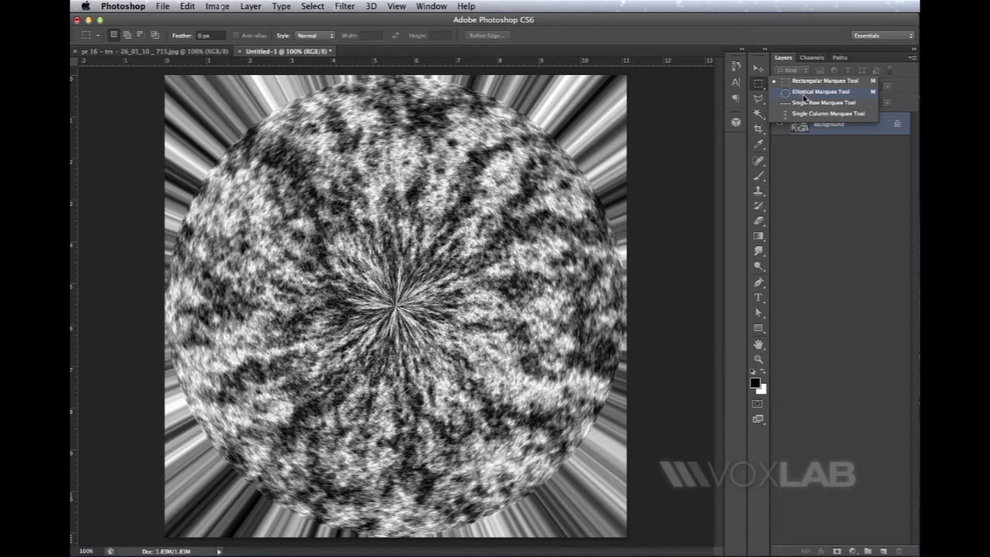
pyautogui.click(802, 92)
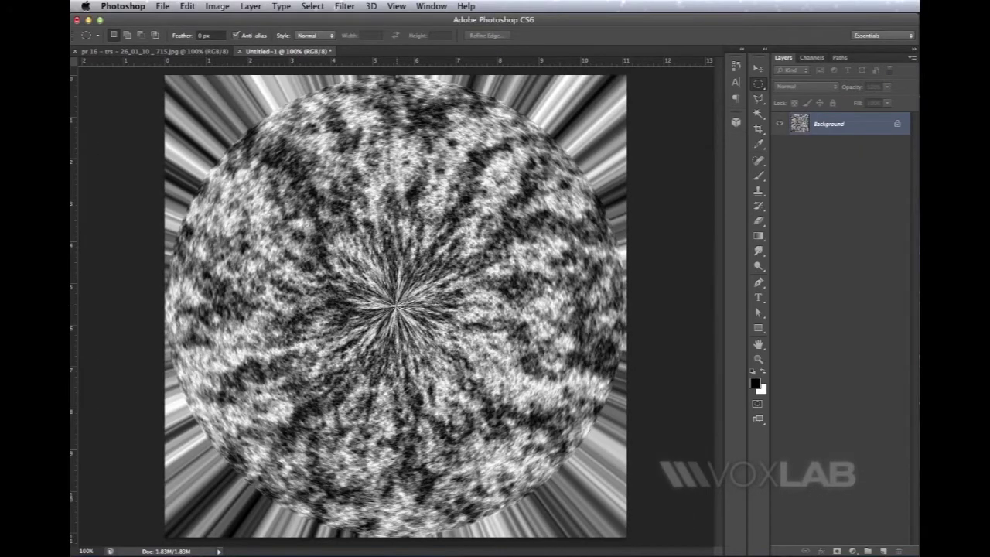
pyautogui.moveTo(395, 305); pyautogui.dragTo(921, 123)
pyautogui.moveTo(920, 124); pyautogui.dragTo(918, 124)
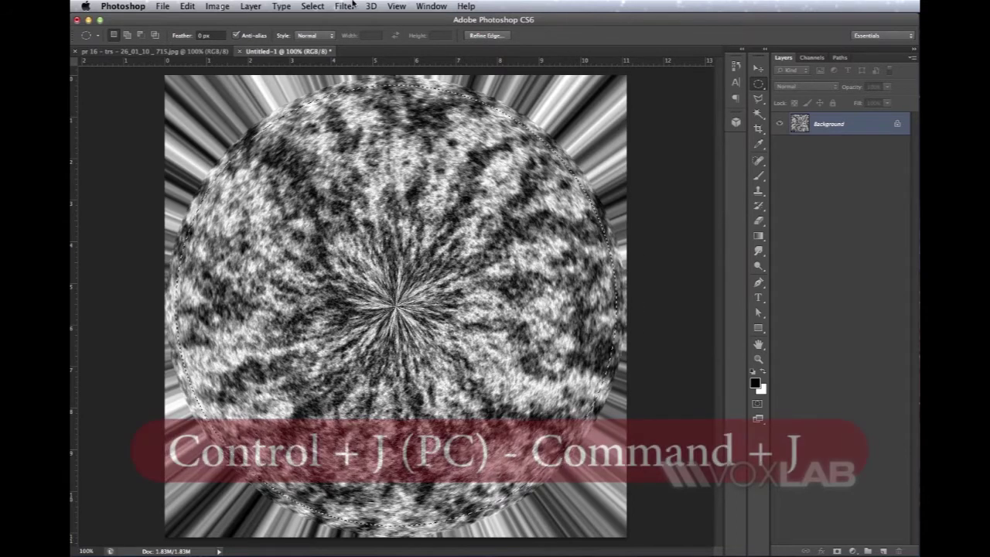
# Step: Copy the selected circle onto Layer 1 and delete the Background layer
pyautogui.click(253, 5)
pyautogui.moveTo(277, 22)
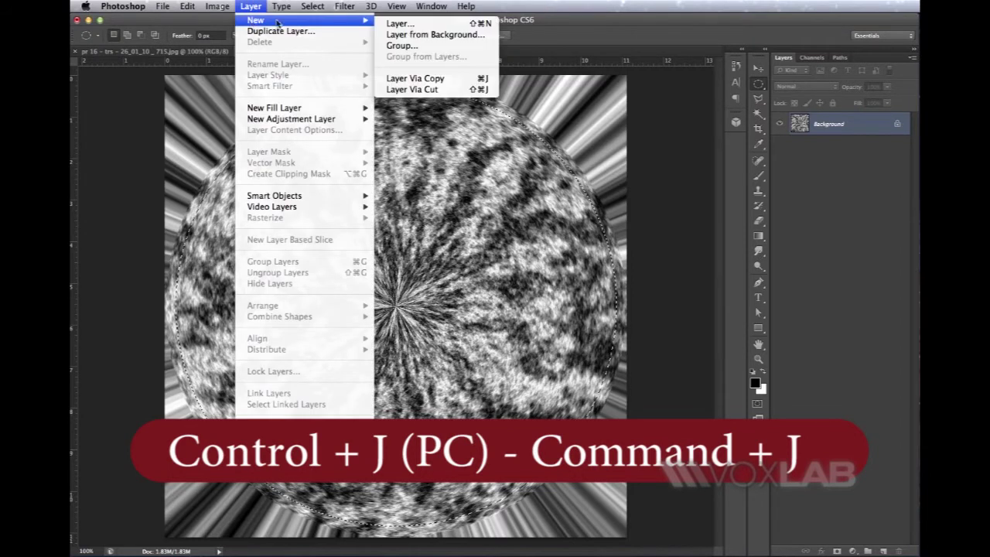
pyautogui.click(415, 78)
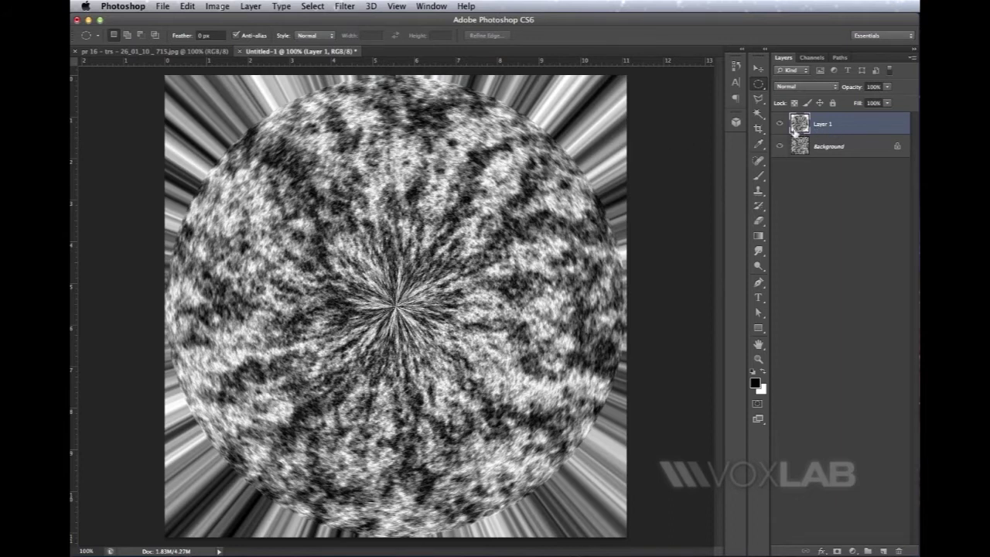
pyautogui.click(810, 150)
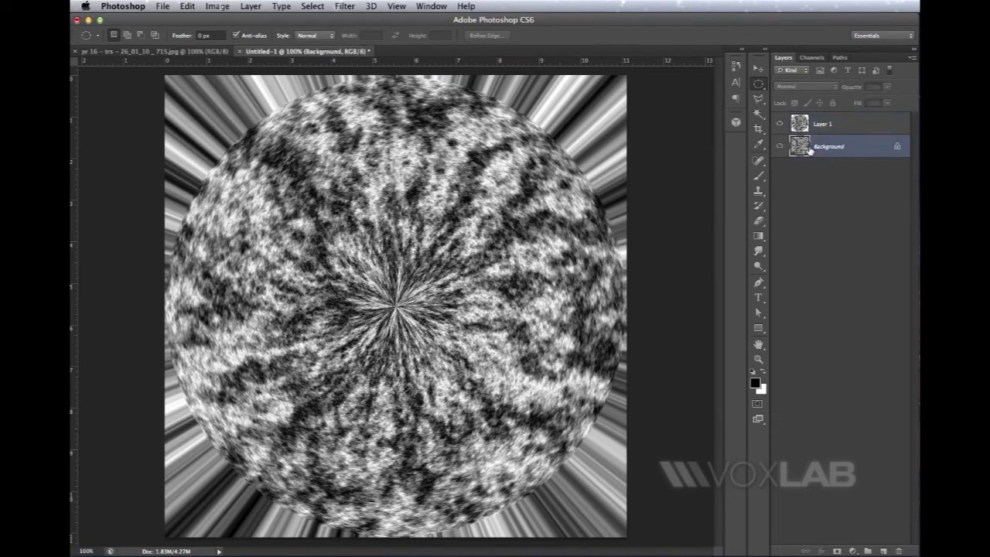
pyautogui.press('Delete')
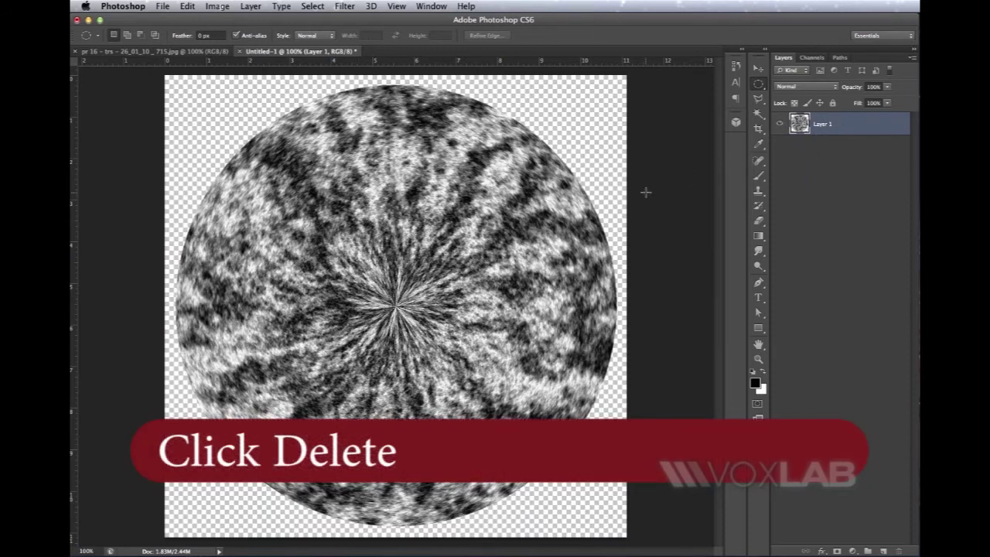
pyautogui.press('v')
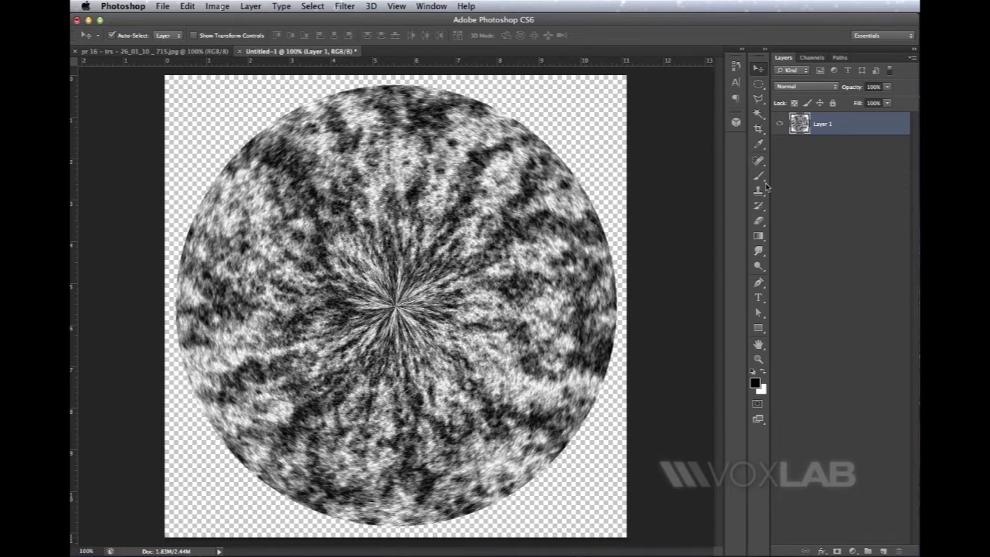
# Step: Select a small circle at the disc's centre and feather it by 1 pixel
pyautogui.click(759, 85)
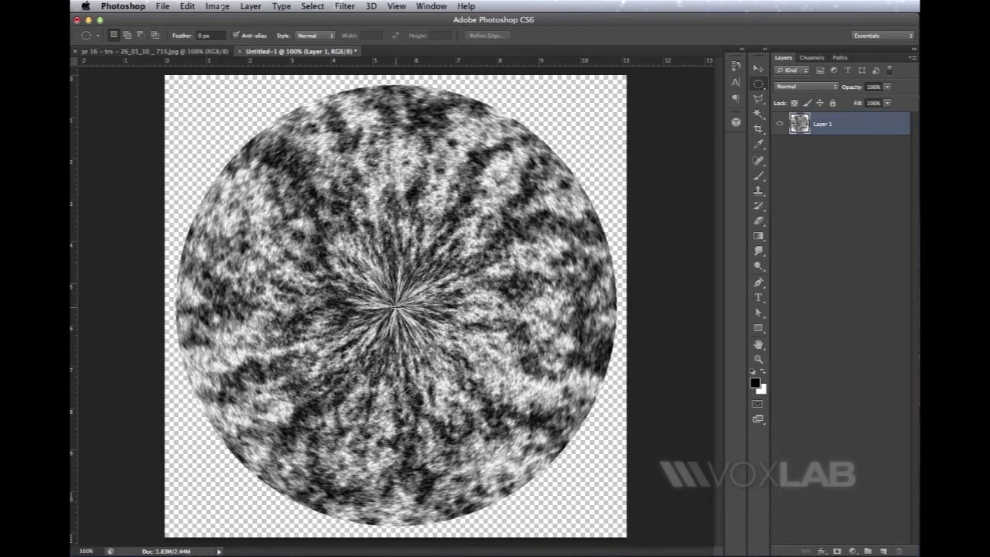
pyautogui.moveTo(396, 307); pyautogui.dragTo(526, 415)
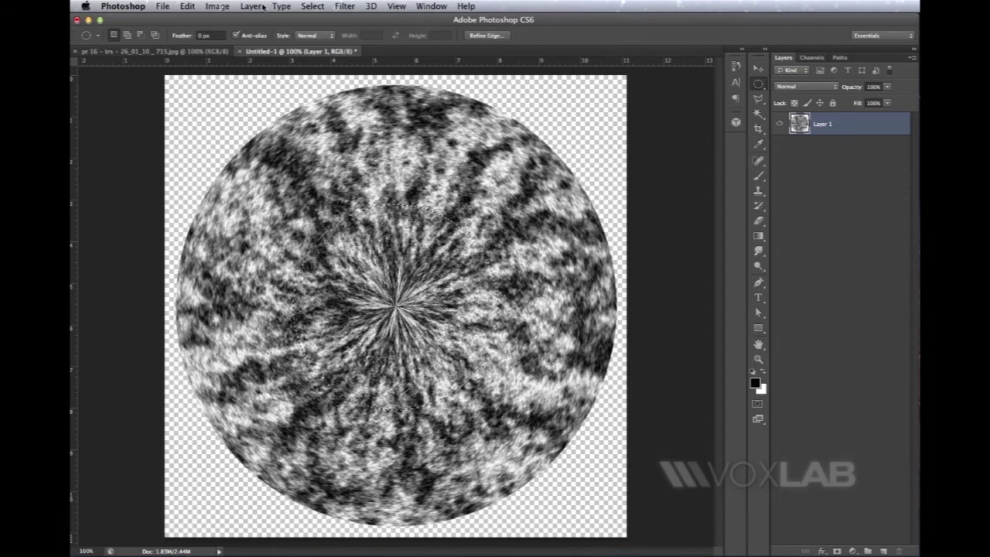
pyautogui.click(321, 7)
pyautogui.moveTo(345, 152)
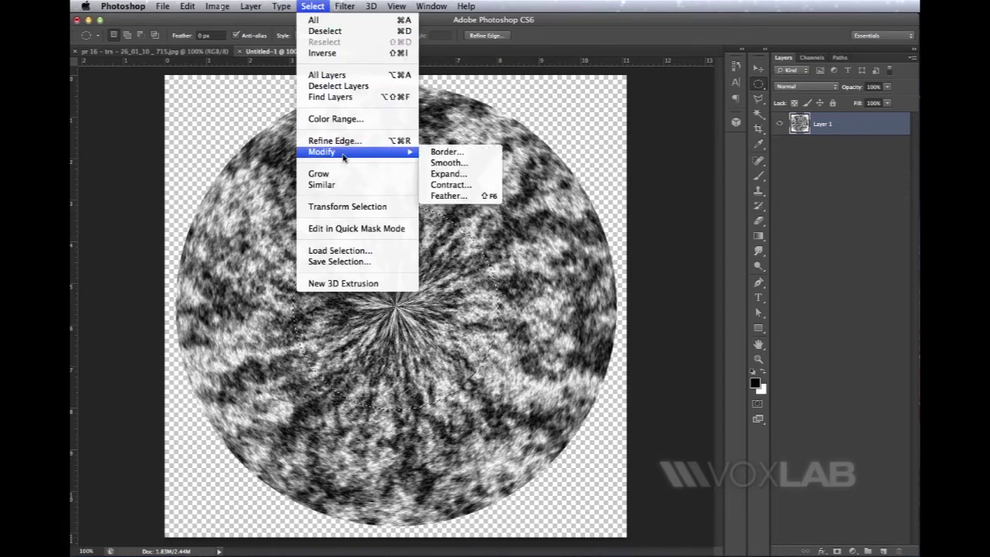
pyautogui.click(448, 196)
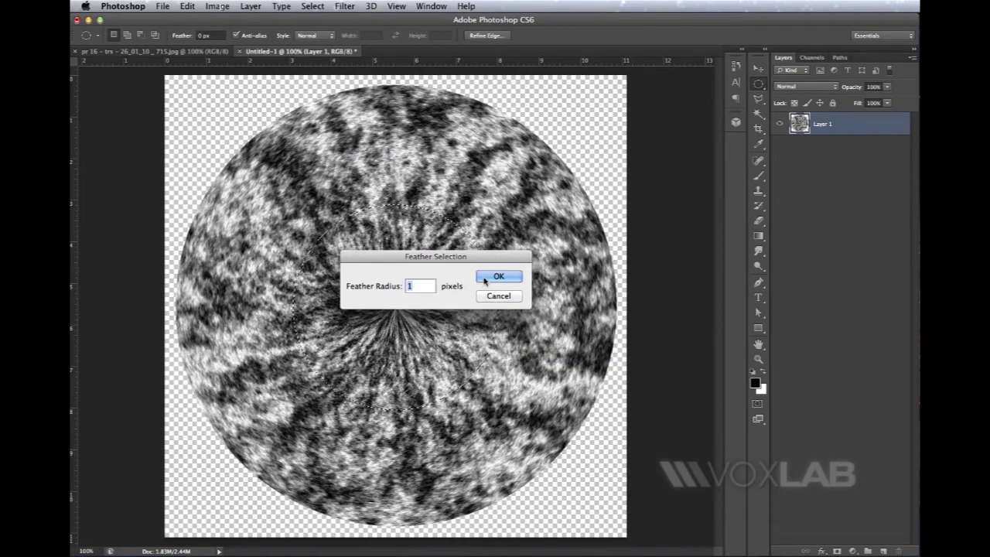
pyautogui.click(495, 276)
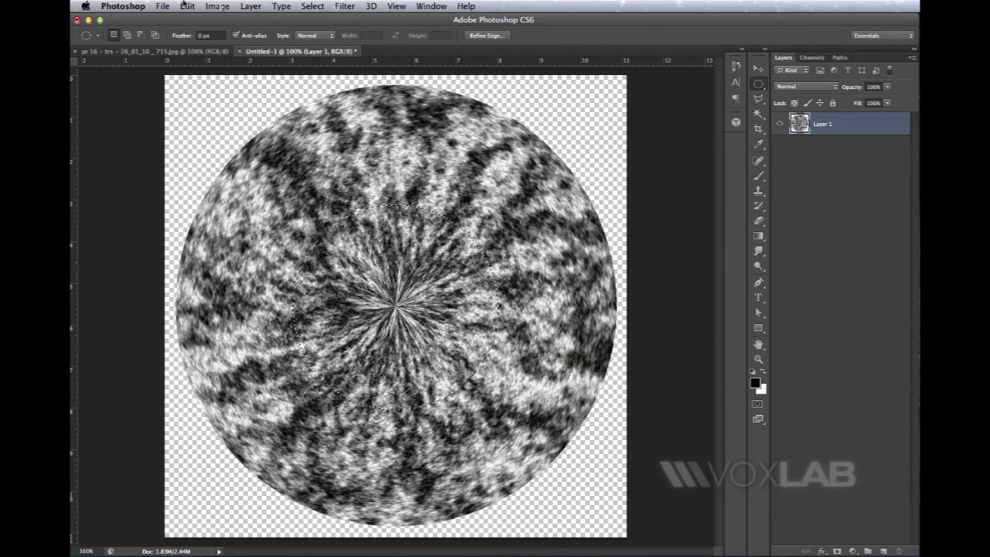
# Step: Fill the feathered centre selection with black to form the pupil
pyautogui.click(186, 6)
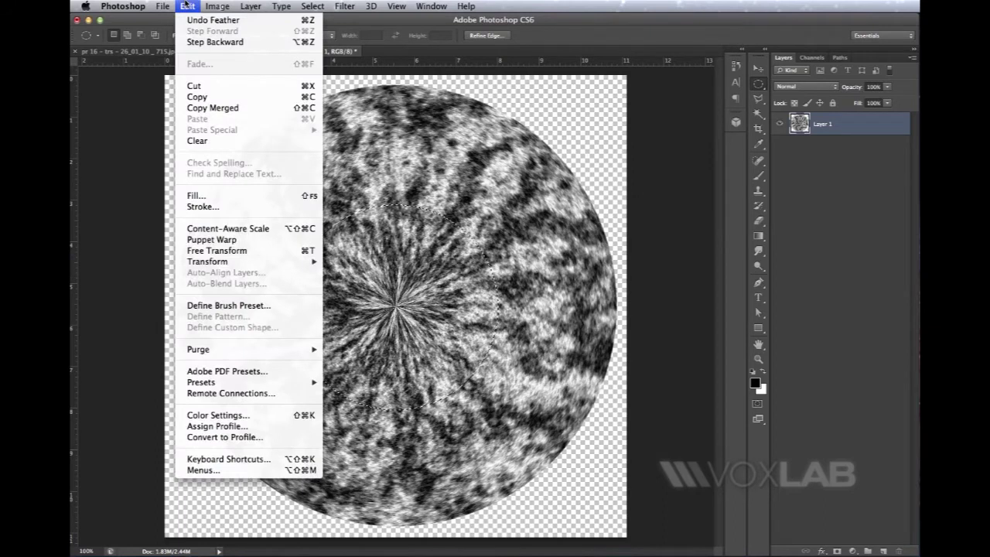
pyautogui.click(211, 199)
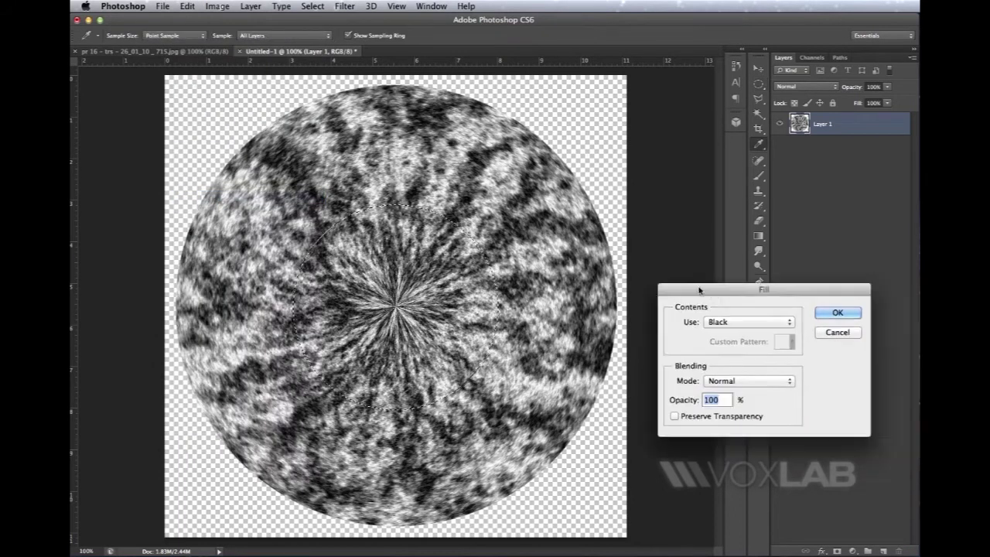
pyautogui.moveTo(700, 290); pyautogui.dragTo(526, 174)
pyautogui.click(672, 194)
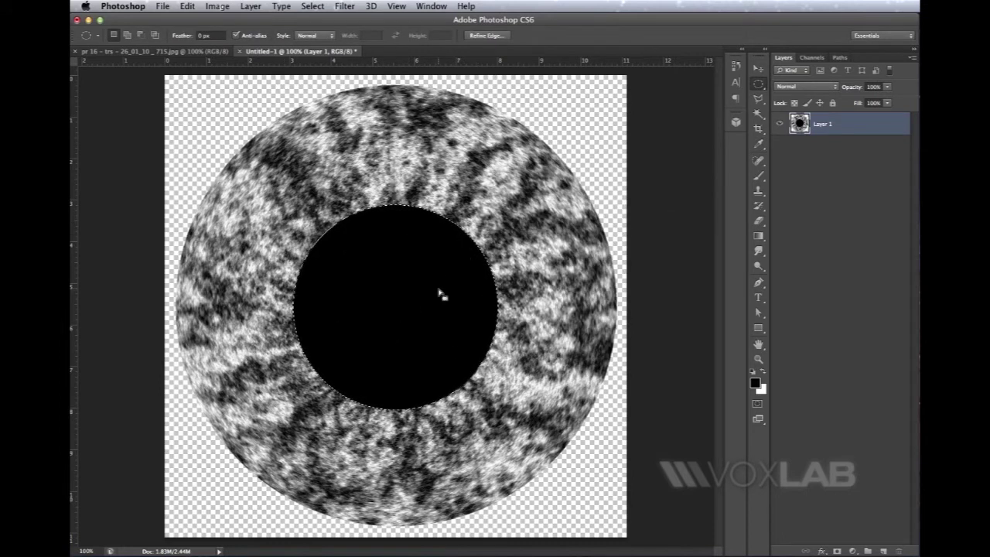
pyautogui.click(310, 7)
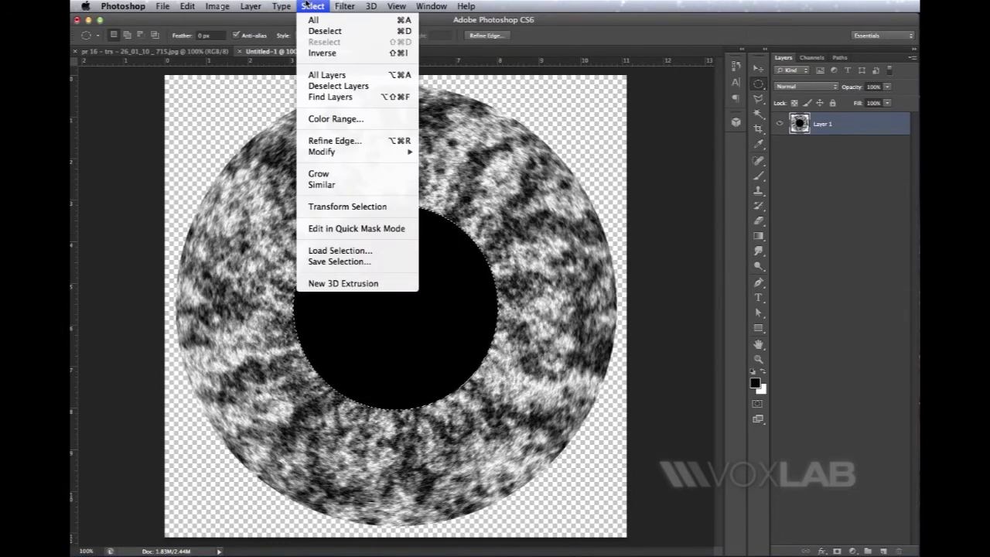
# Step: Deselect the pupil and add a Hue/Saturation 1 adjustment layer
pyautogui.click(315, 32)
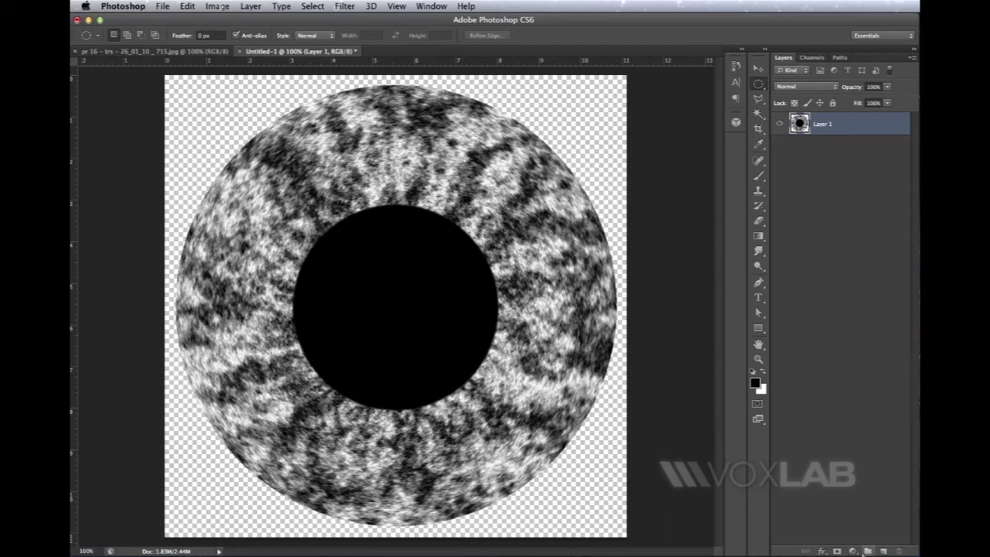
pyautogui.click(251, 6)
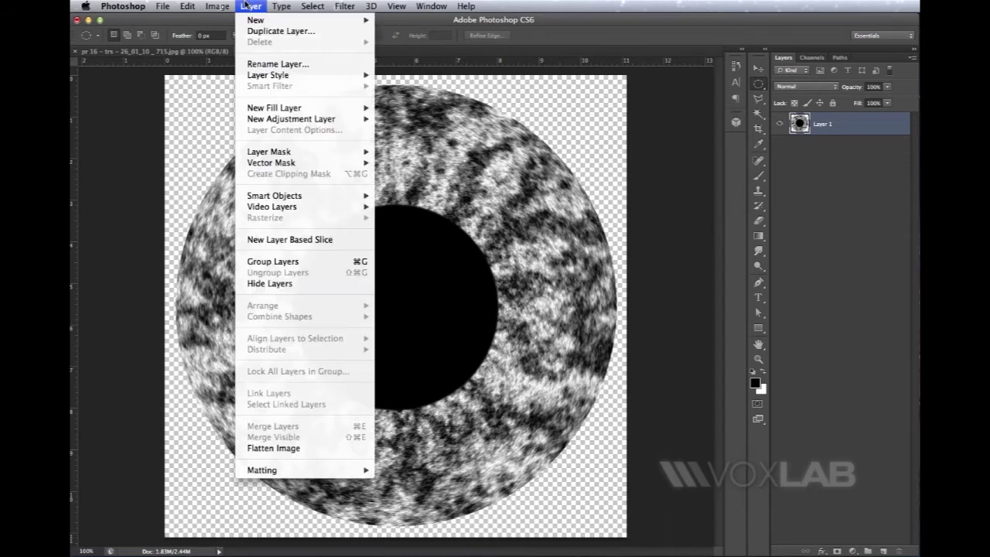
pyautogui.moveTo(346, 120)
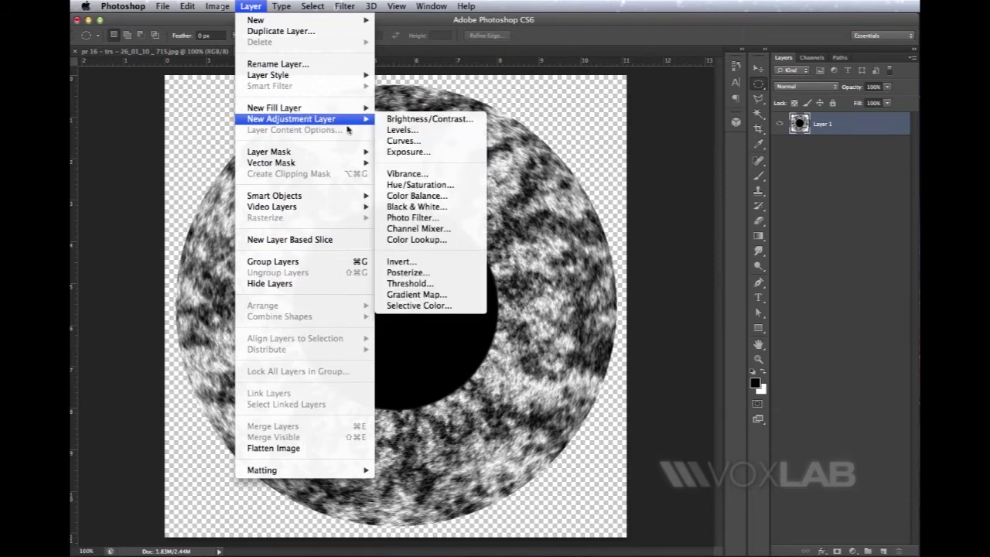
pyautogui.click(402, 186)
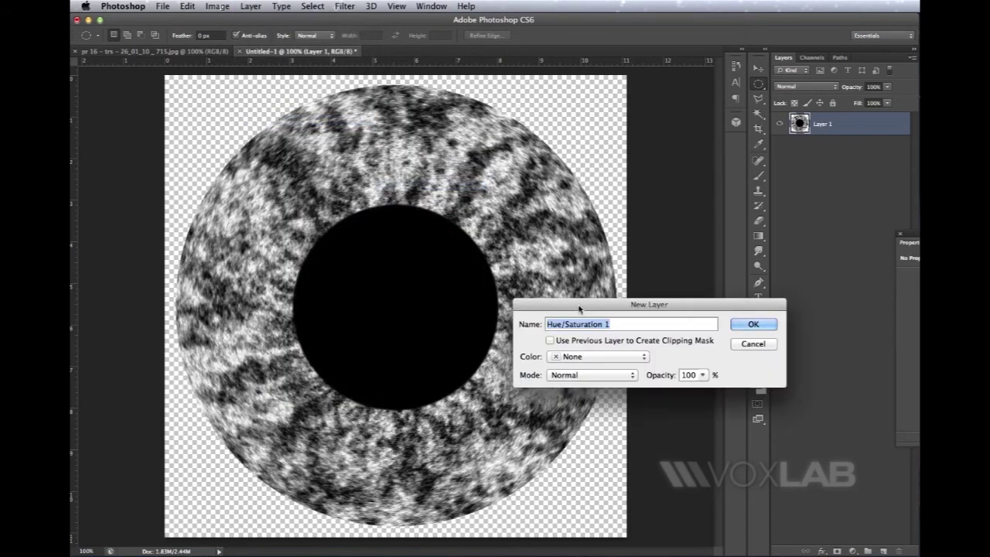
pyautogui.click(758, 329)
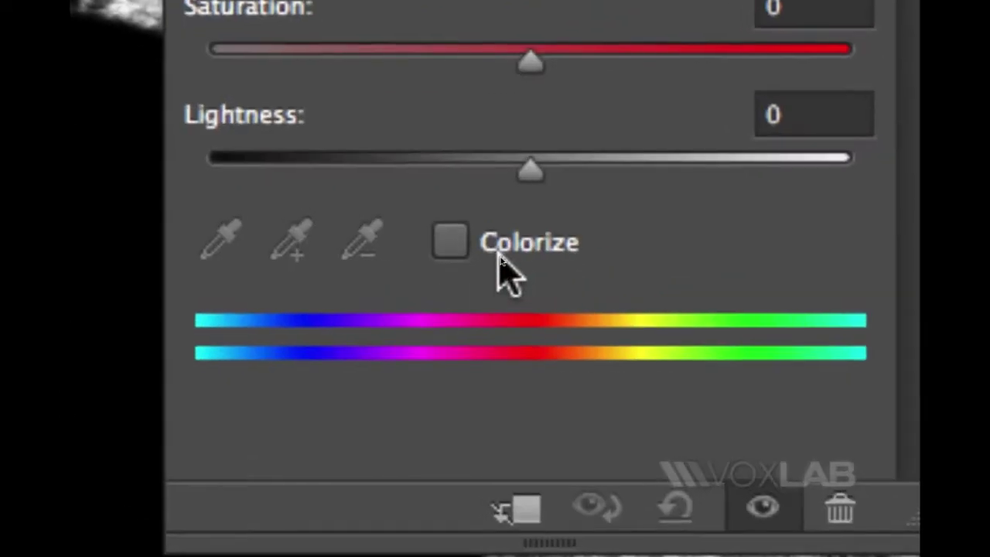
# Step: Colorize the iris green with Hue 94, Saturation 18 and Lightness -21
pyautogui.click(489, 255)
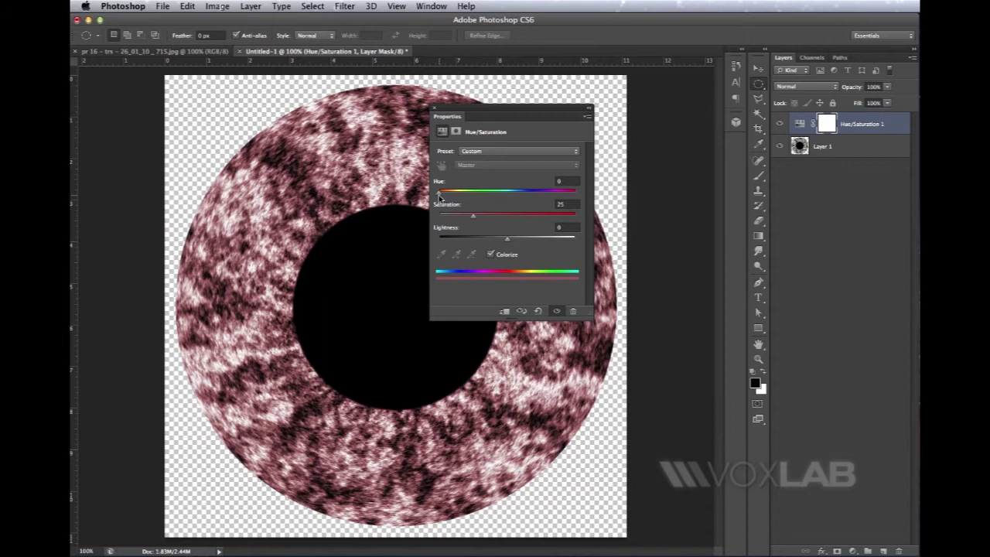
pyautogui.moveTo(440, 196); pyautogui.dragTo(465, 197)
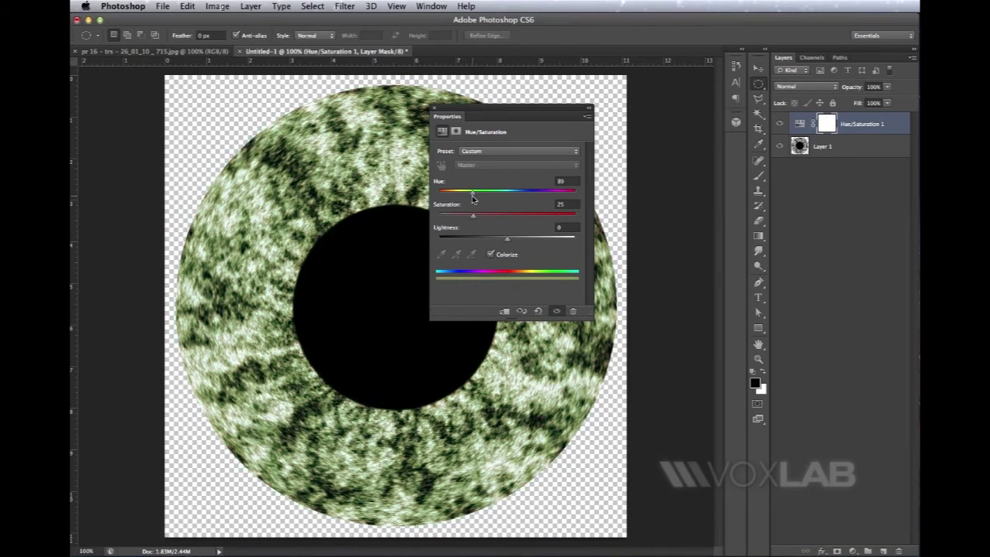
pyautogui.moveTo(474, 200); pyautogui.dragTo(476, 199)
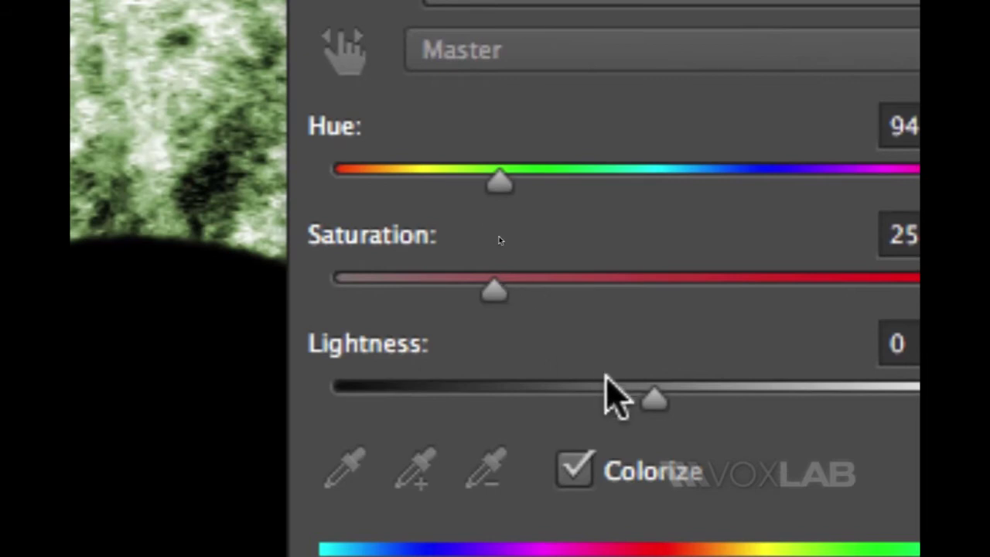
pyautogui.moveTo(648, 402); pyautogui.dragTo(571, 404)
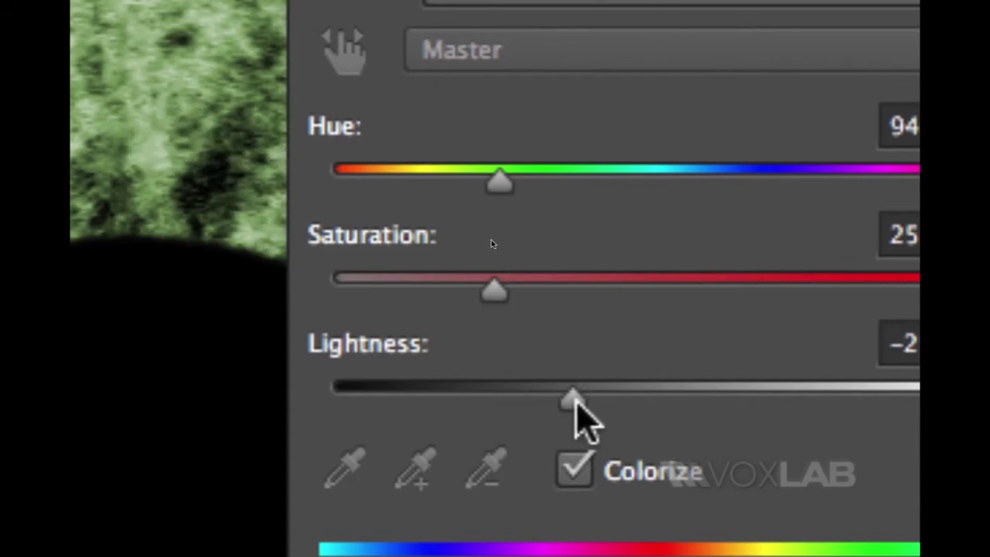
pyautogui.moveTo(574, 401)
pyautogui.mouseDown()
pyautogui.moveTo(676, 402)
pyautogui.moveTo(586, 397)
pyautogui.mouseUp()
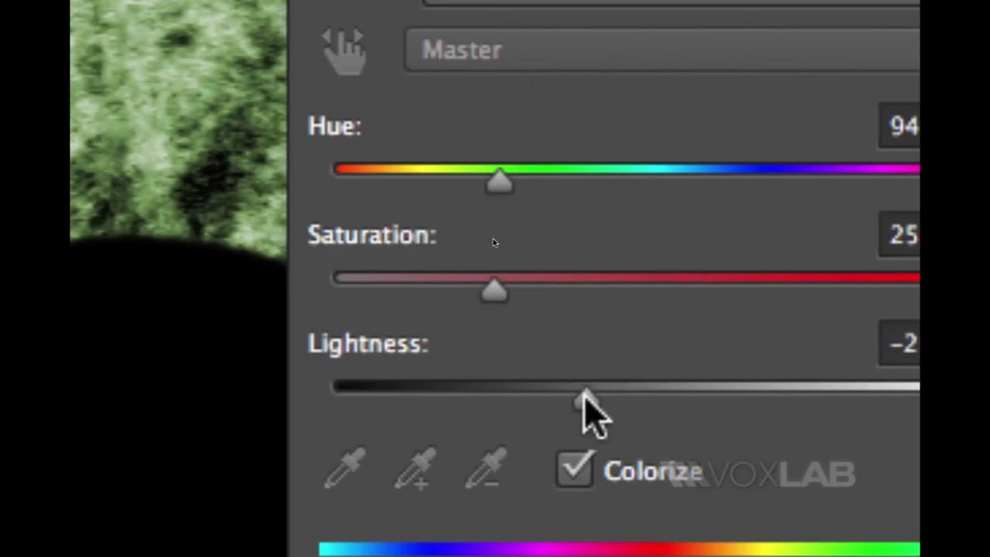
pyautogui.moveTo(511, 294)
pyautogui.mouseDown()
pyautogui.moveTo(504, 288)
pyautogui.moveTo(515, 297)
pyautogui.mouseUp()
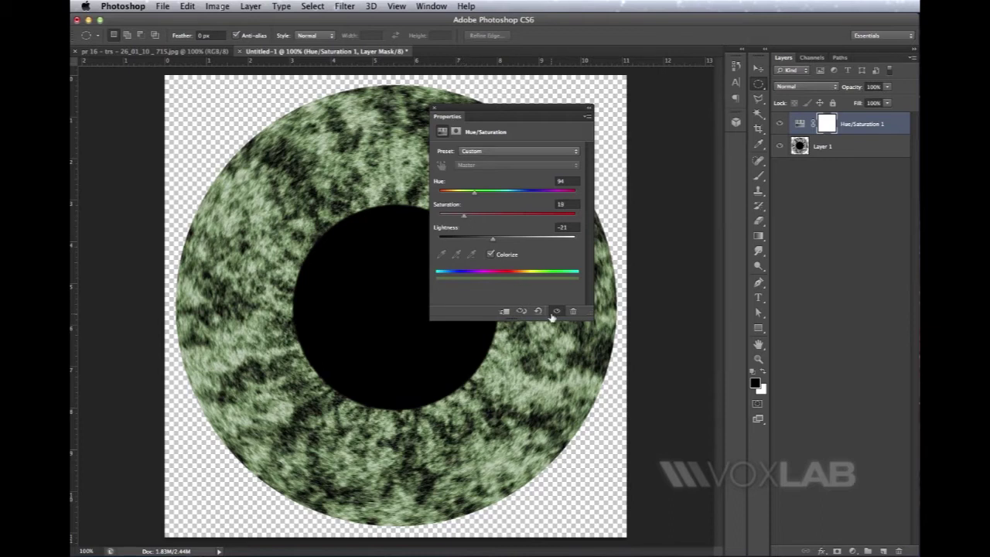
pyautogui.click(455, 133)
# Step: Convert Layer 1 and Hue/Saturation 1 together into a single smart object
pyautogui.click(435, 110)
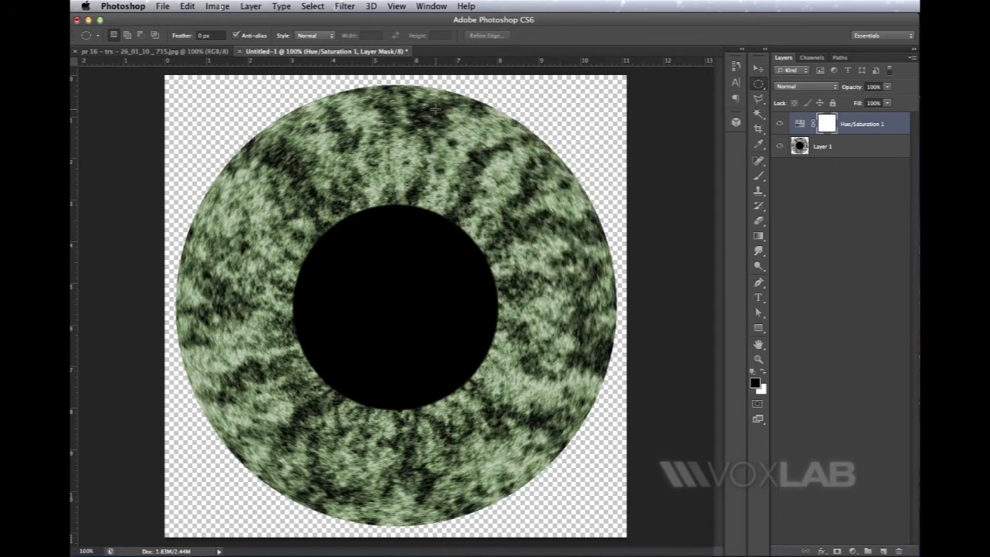
pyautogui.keyDown('shift'); pyautogui.click(847, 145); pyautogui.keyUp('shift')
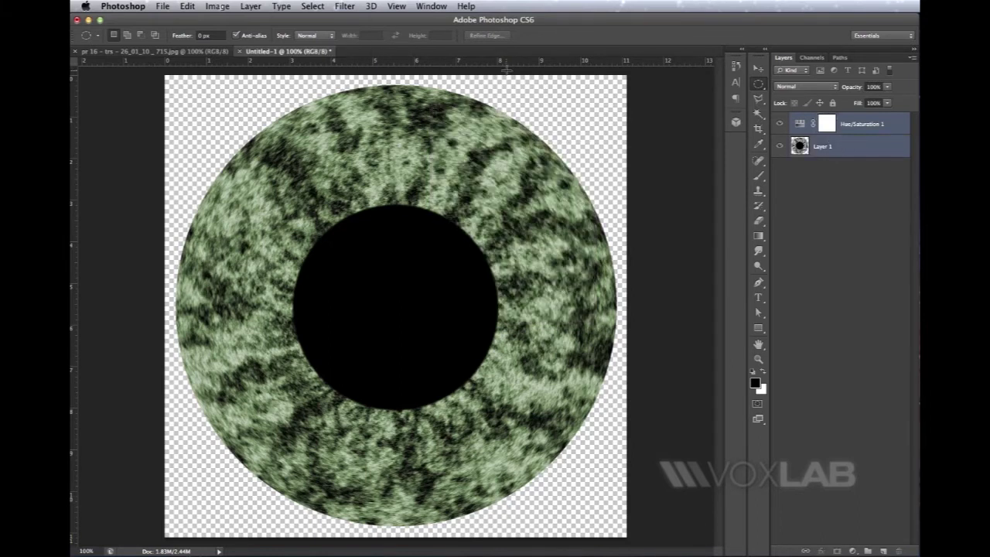
pyautogui.click(856, 205)
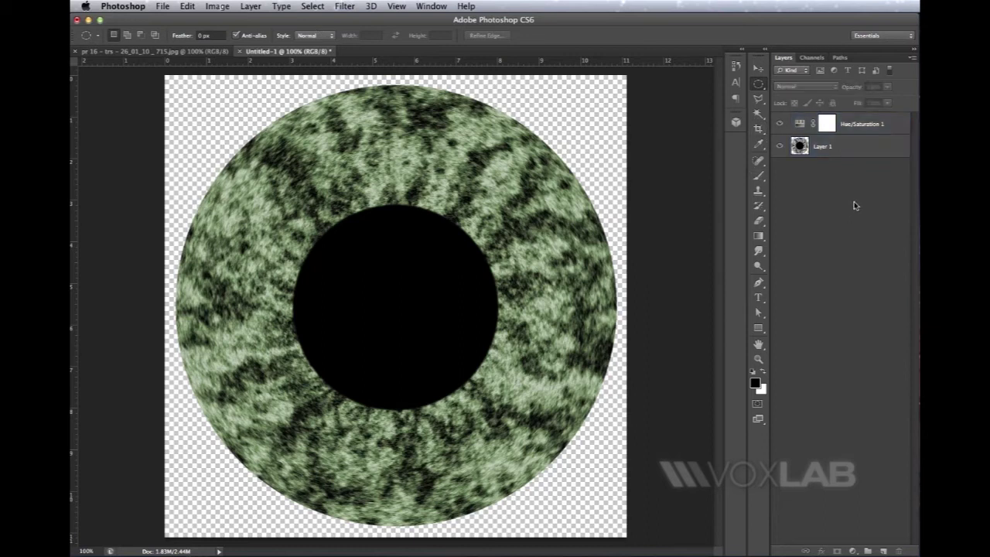
pyautogui.click(866, 130)
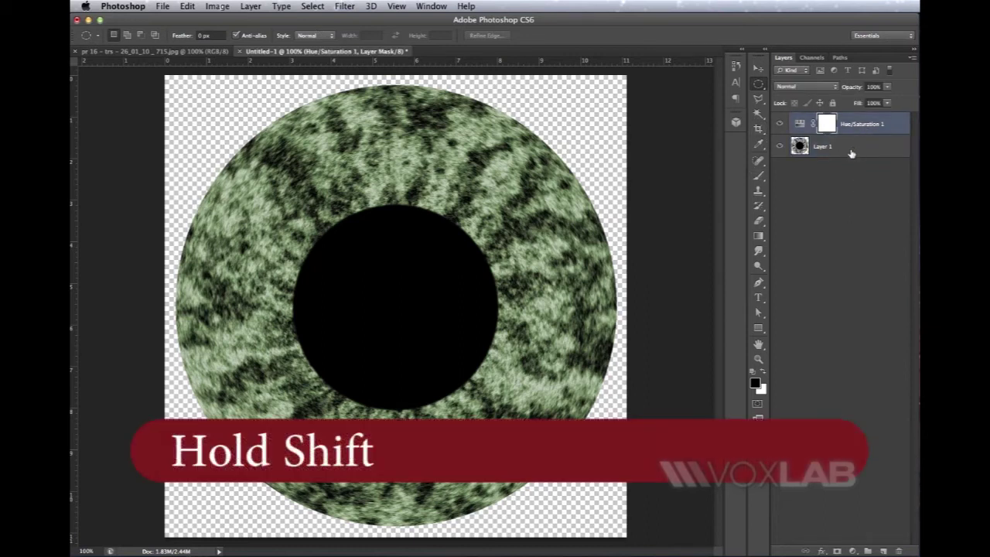
pyautogui.keyDown('shift'); pyautogui.click(850, 149); pyautogui.keyUp('shift')
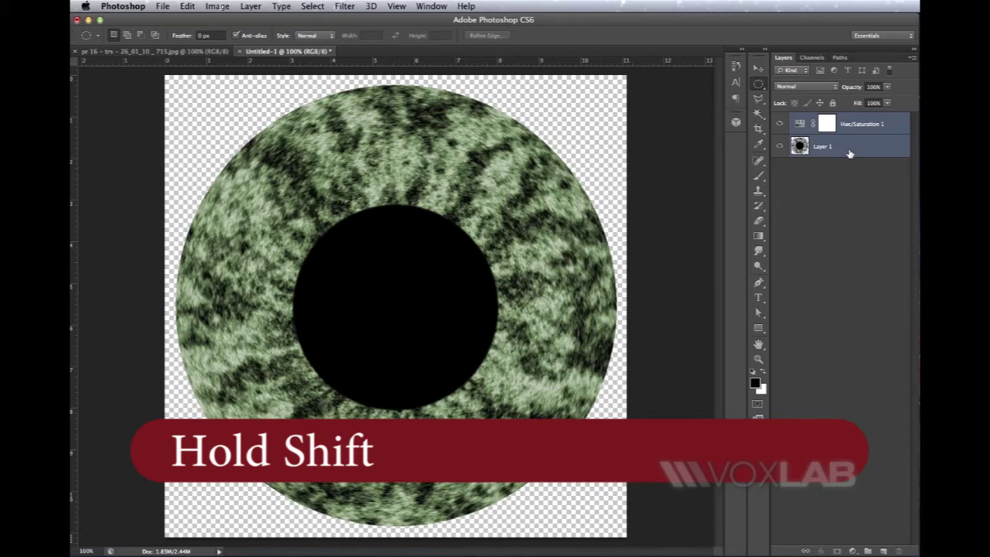
pyautogui.click(344, 6)
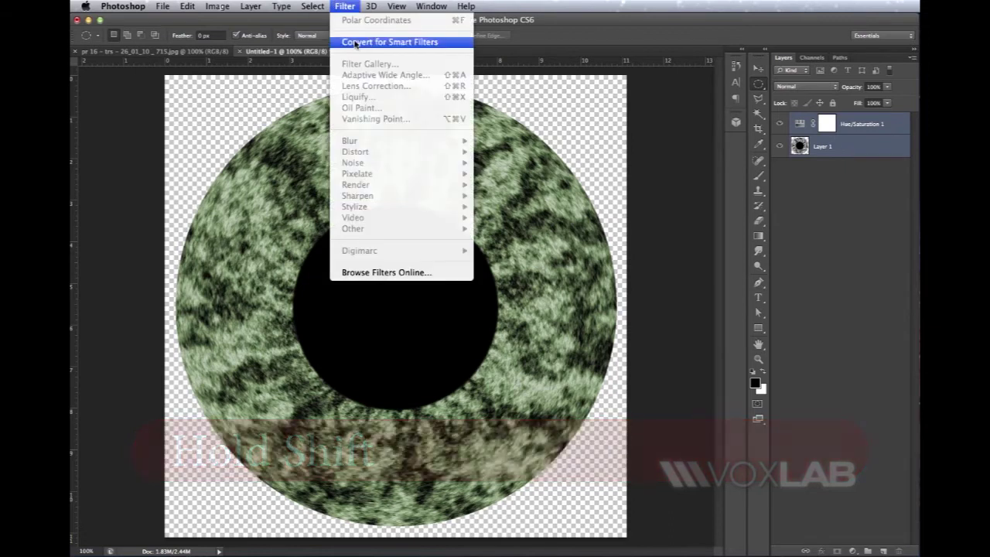
pyautogui.click(371, 42)
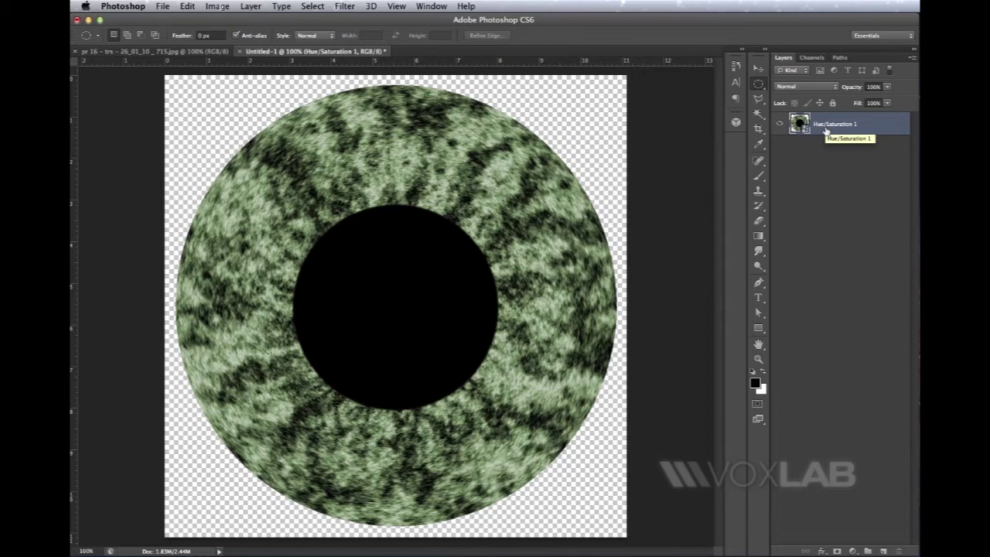
# Step: Duplicate the iris smart object into the pr 16 face photo and switch to it
pyautogui.click(217, 5)
pyautogui.moveTo(250, 5)
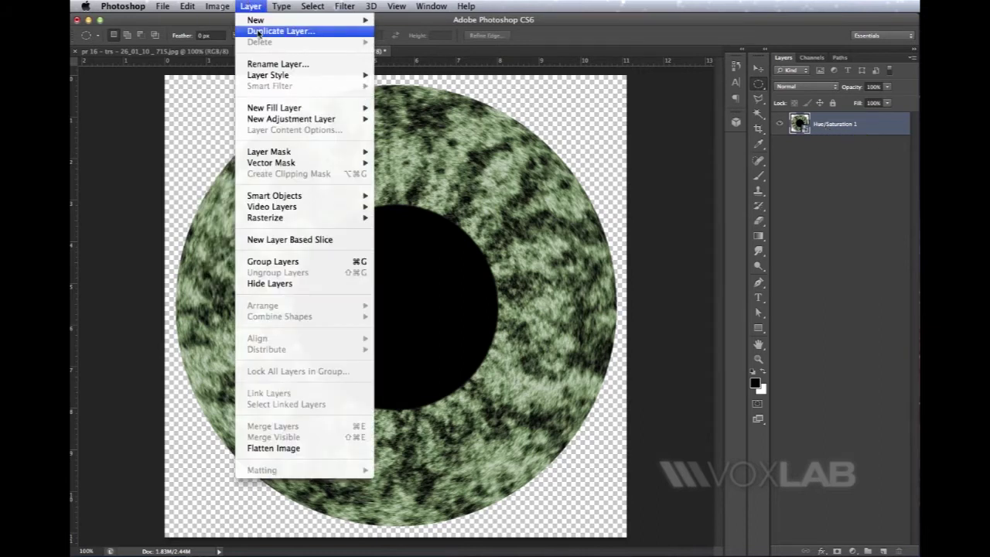
pyautogui.click(258, 31)
pyautogui.moveTo(705, 324); pyautogui.dragTo(453, 202)
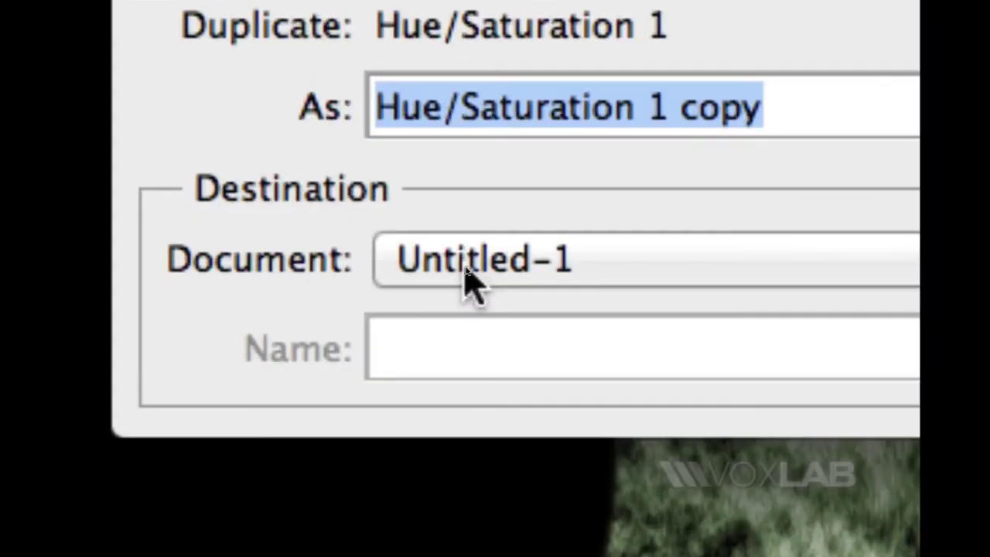
pyautogui.click(467, 267)
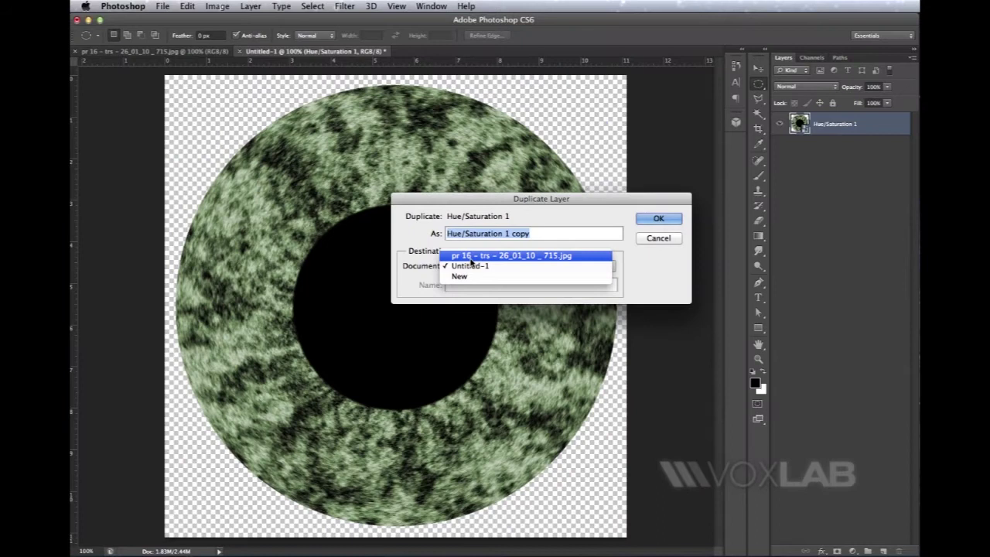
pyautogui.click(470, 258)
pyautogui.click(656, 218)
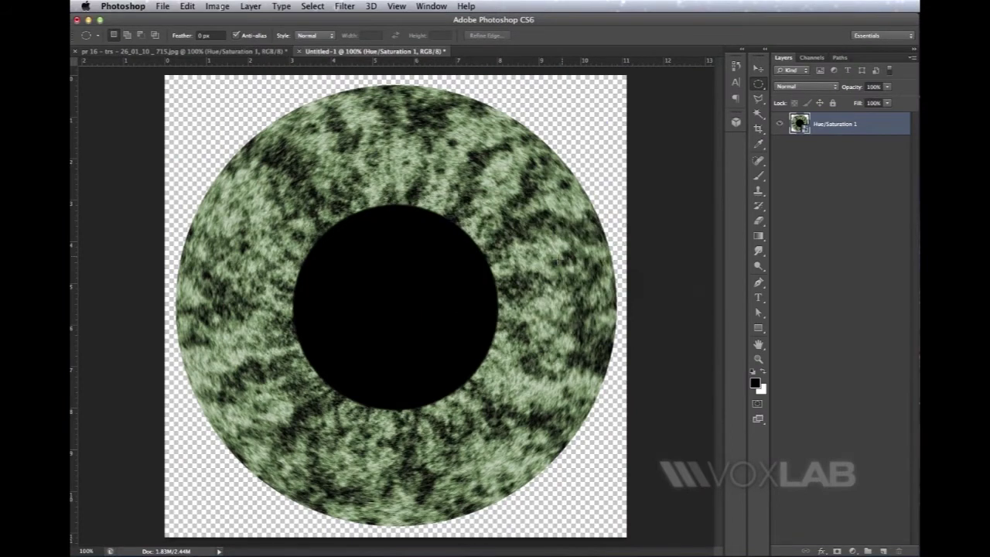
pyautogui.click(174, 55)
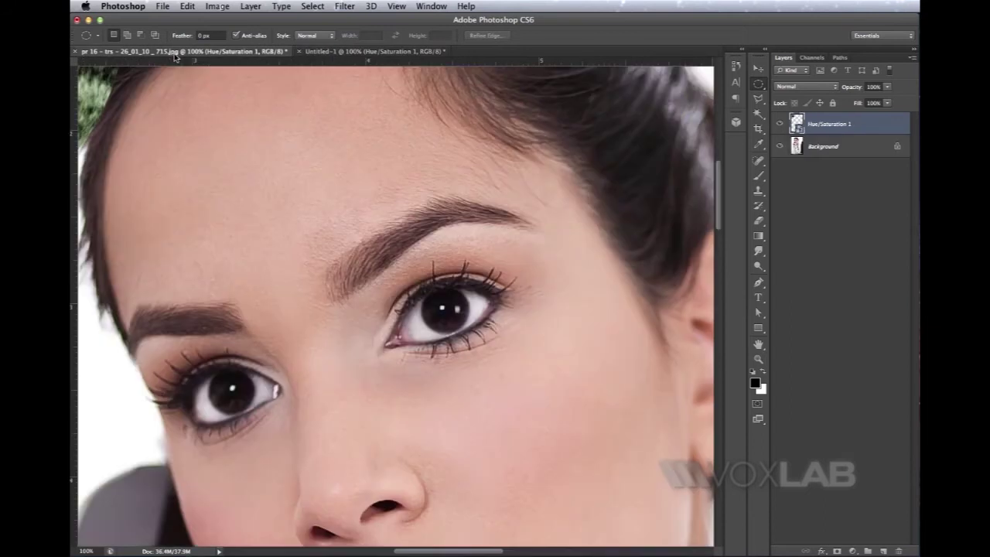
# Step: Drag the green iris into the portrait and lower its opacity to 77%
pyautogui.press('v')
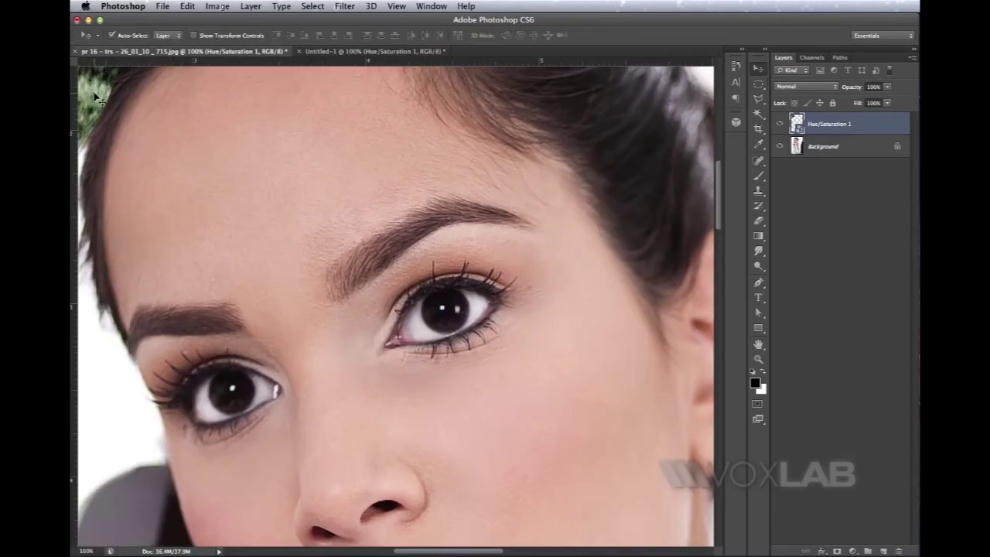
pyautogui.moveTo(95, 86); pyautogui.dragTo(650, 396)
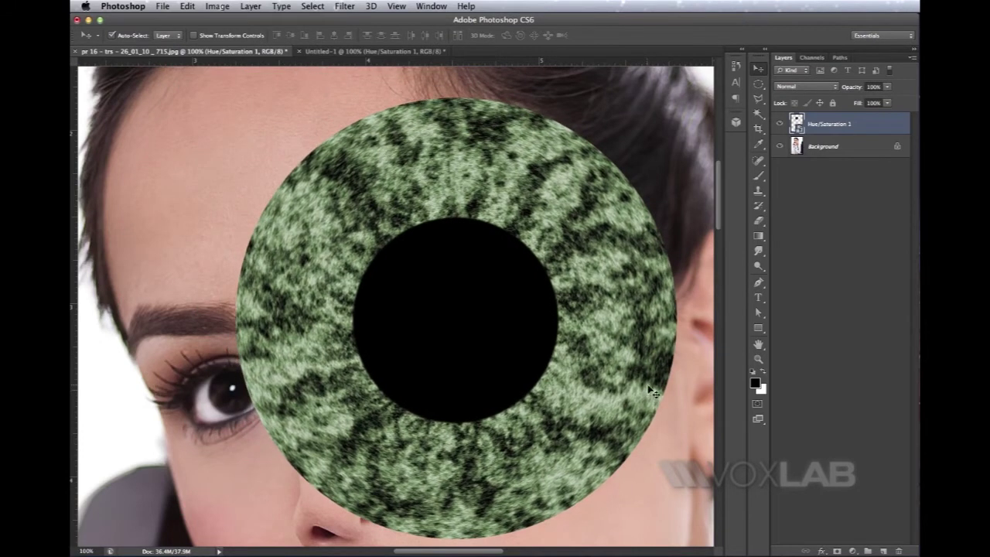
pyautogui.click(887, 87)
pyautogui.moveTo(890, 101); pyautogui.dragTo(877, 101)
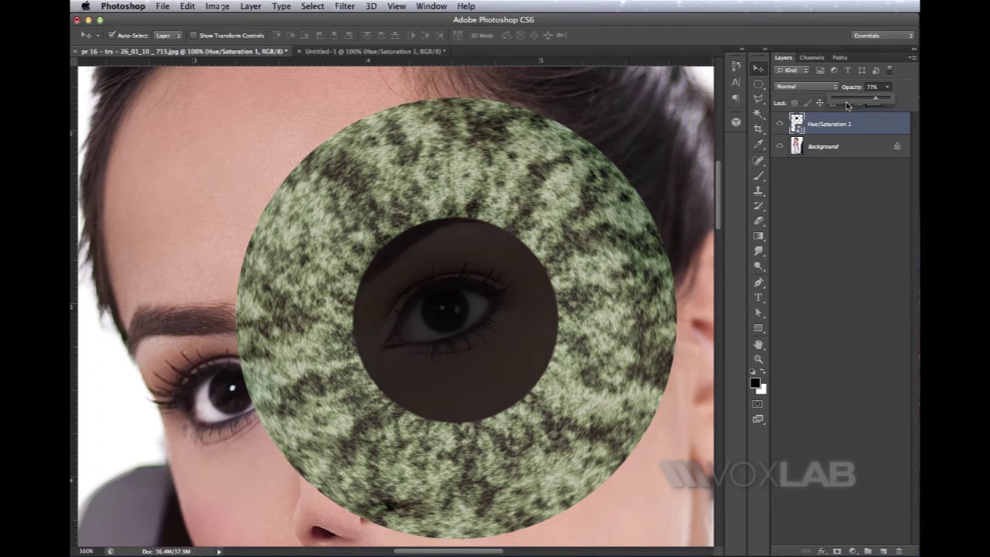
# Step: Scale the iris down with Free Transform and centre it over the right eye's iris
pyautogui.click(187, 5)
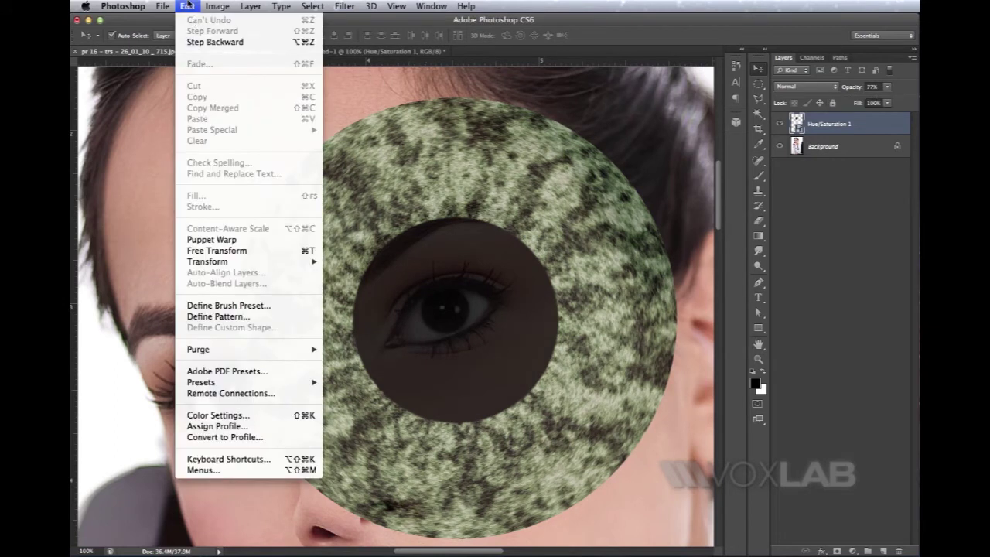
pyautogui.click(217, 250)
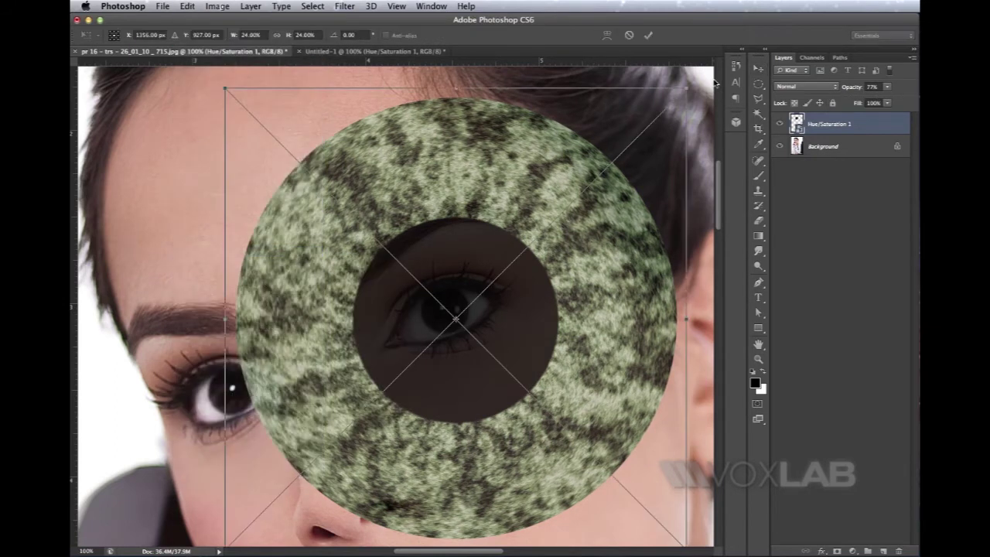
pyautogui.moveTo(688, 89); pyautogui.dragTo(494, 290)
pyautogui.moveTo(466, 321); pyautogui.dragTo(451, 309)
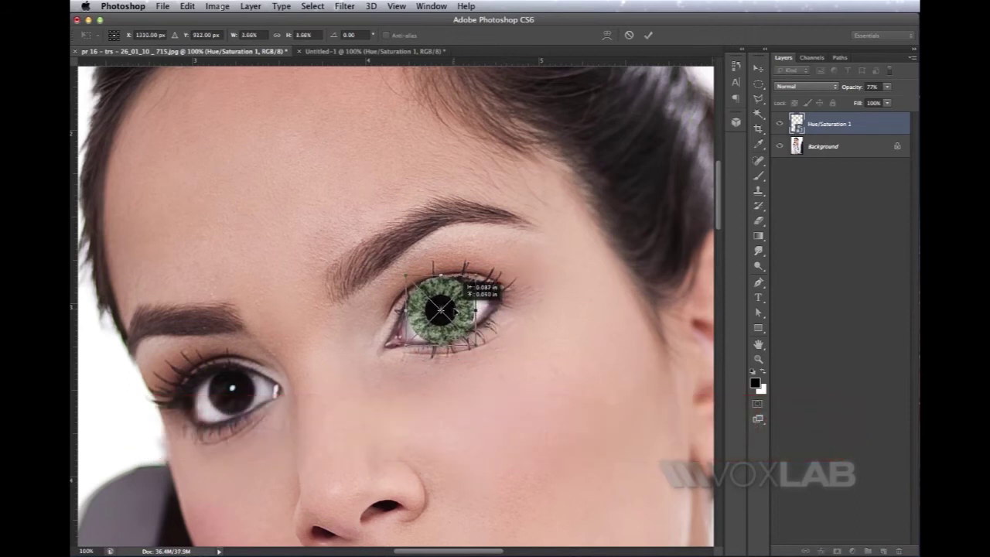
pyautogui.scroll(5, 450, 310)
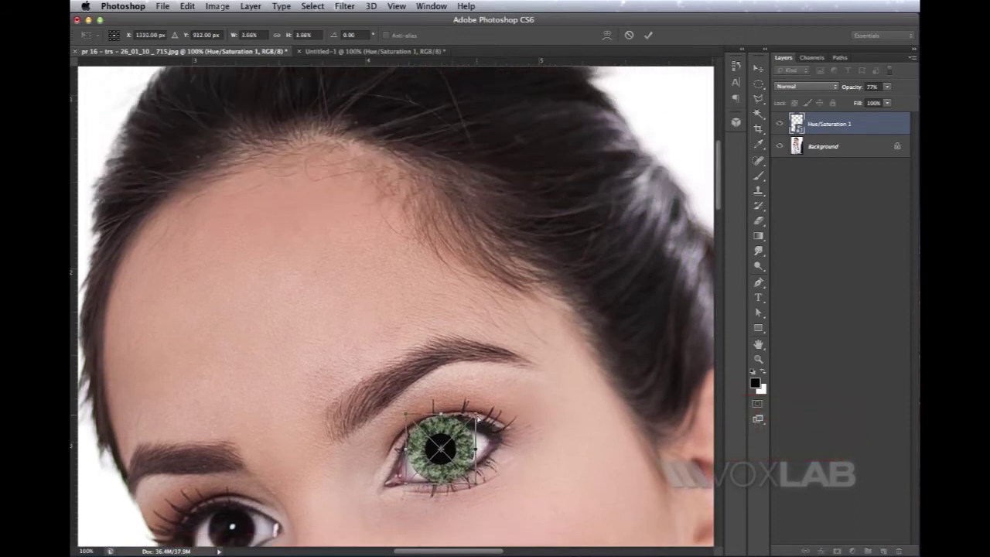
pyautogui.press('super+plus')
pyautogui.press('super+plus')
pyautogui.scroll(-10, 403, 354)
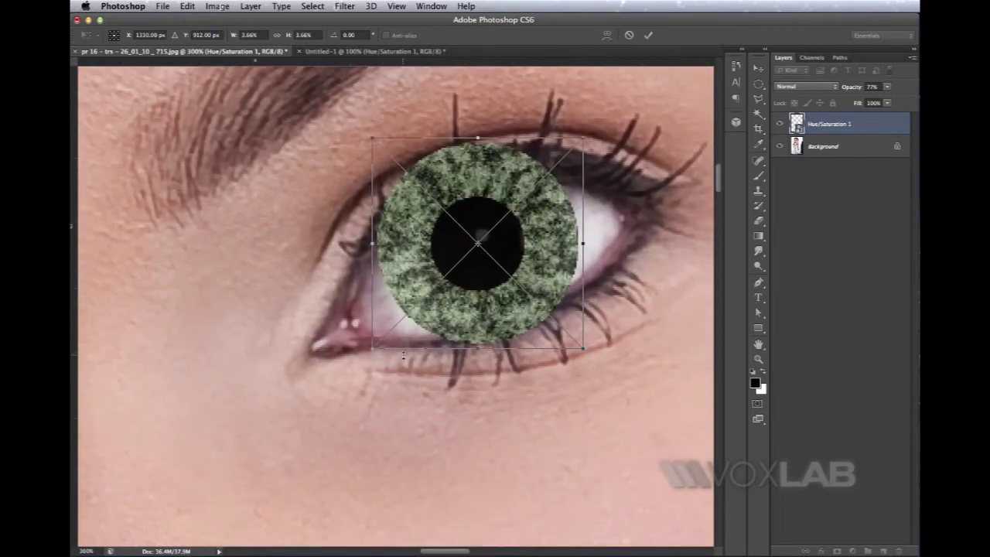
pyautogui.moveTo(374, 350); pyautogui.dragTo(407, 313)
pyautogui.moveTo(582, 137); pyautogui.dragTo(559, 160)
pyautogui.moveTo(510, 226); pyautogui.dragTo(514, 230)
pyautogui.press('Return')
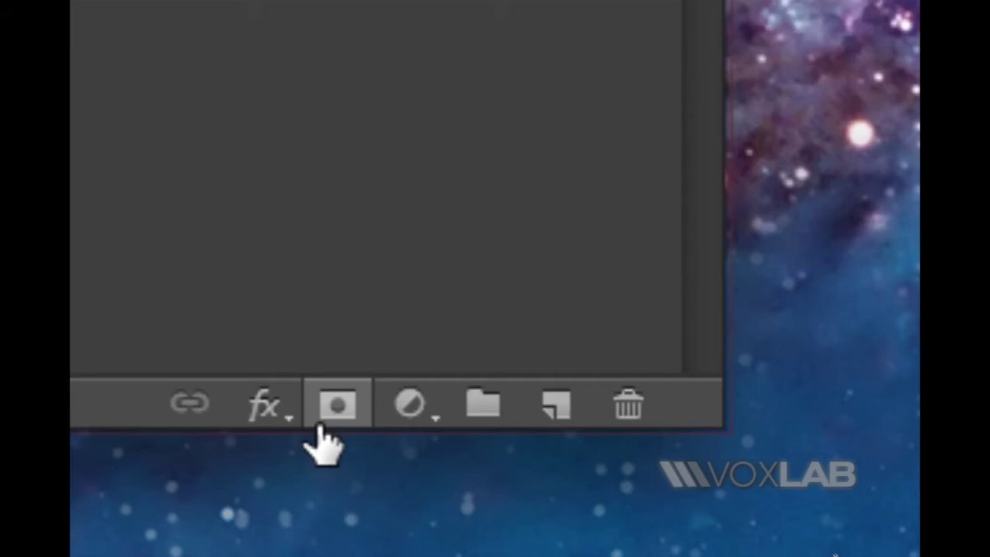
# Step: Add a white layer mask to the iris layer and target it with the Brush tool
pyautogui.click(333, 421)
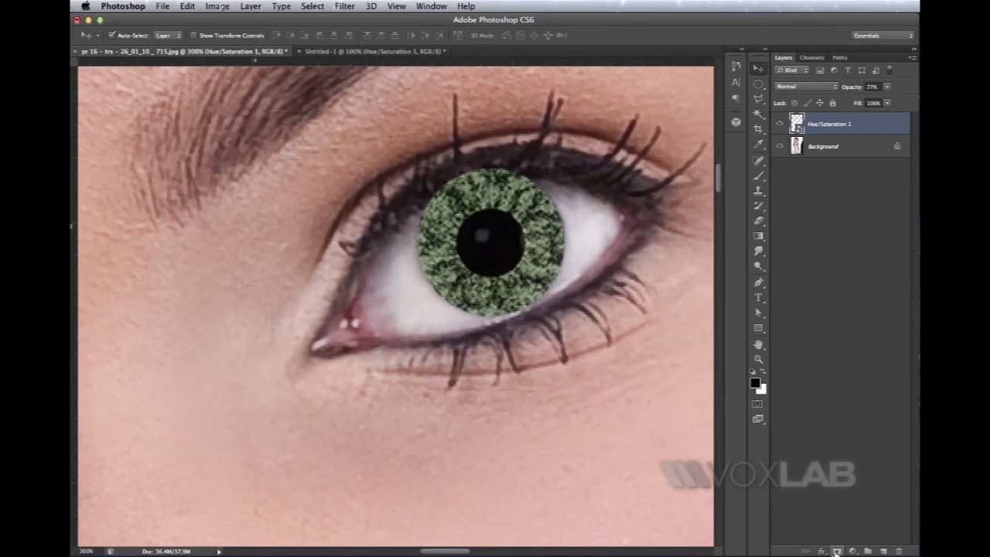
pyautogui.click(337, 404)
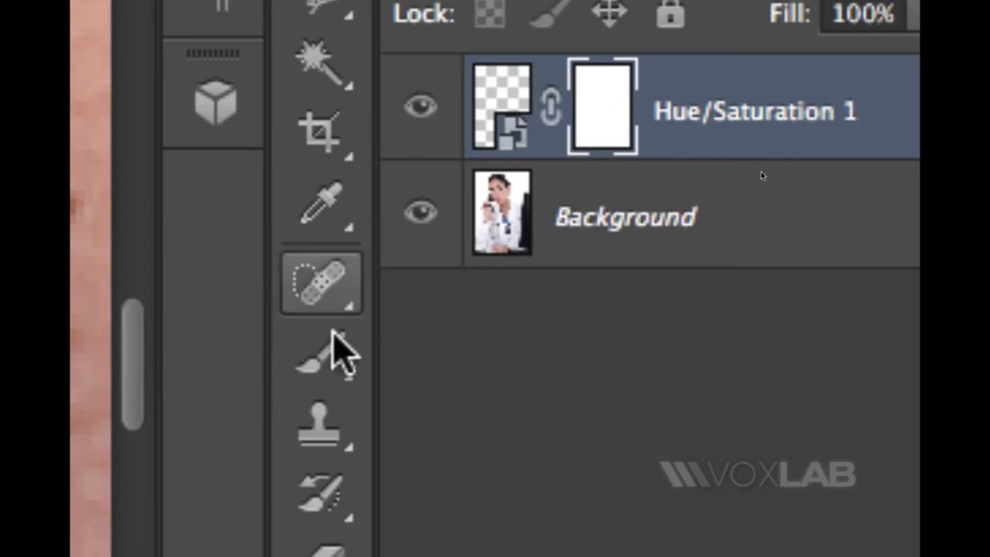
pyautogui.click(323, 346)
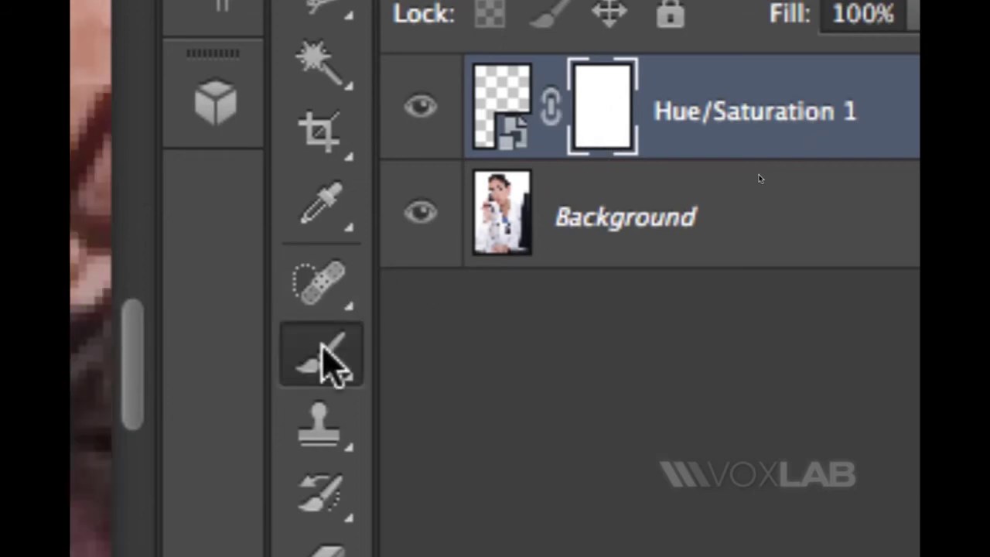
pyautogui.click(605, 103)
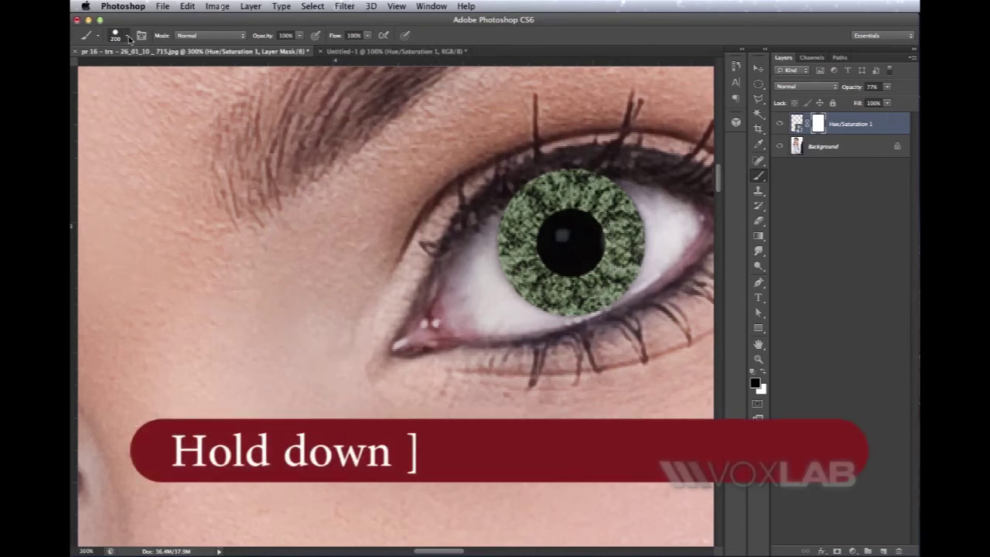
# Step: Choose a soft round brush of about 15 px and paint black on the mask along the iris's upper-eyelid edge
pyautogui.click(129, 38)
pyautogui.click(129, 125)
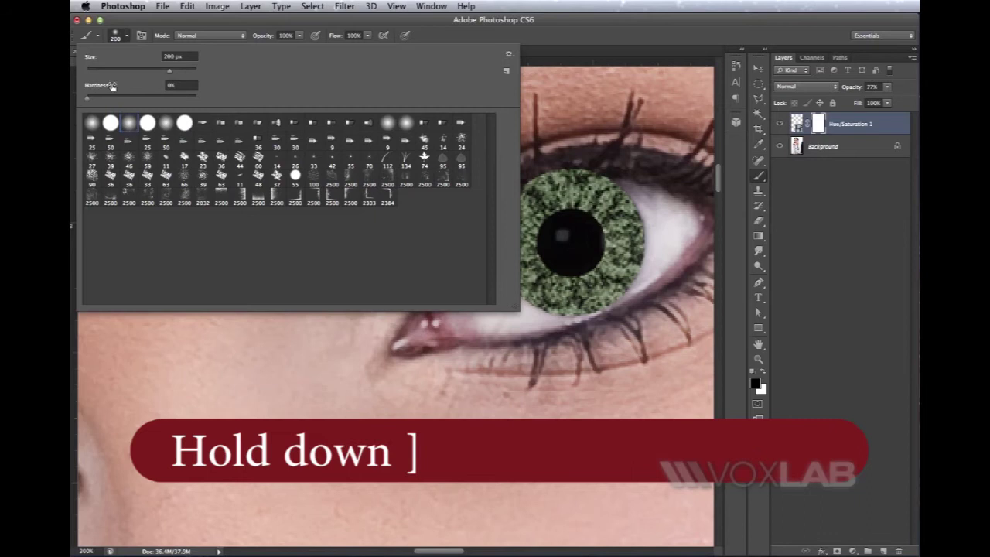
pyautogui.moveTo(174, 72); pyautogui.dragTo(127, 75)
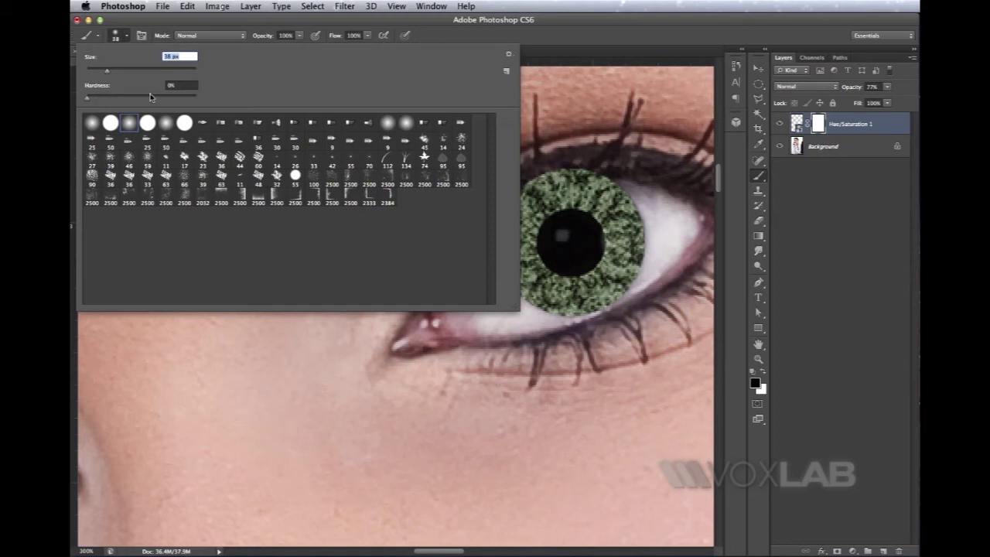
pyautogui.click(597, 155)
pyautogui.press('[')
pyautogui.press('[')
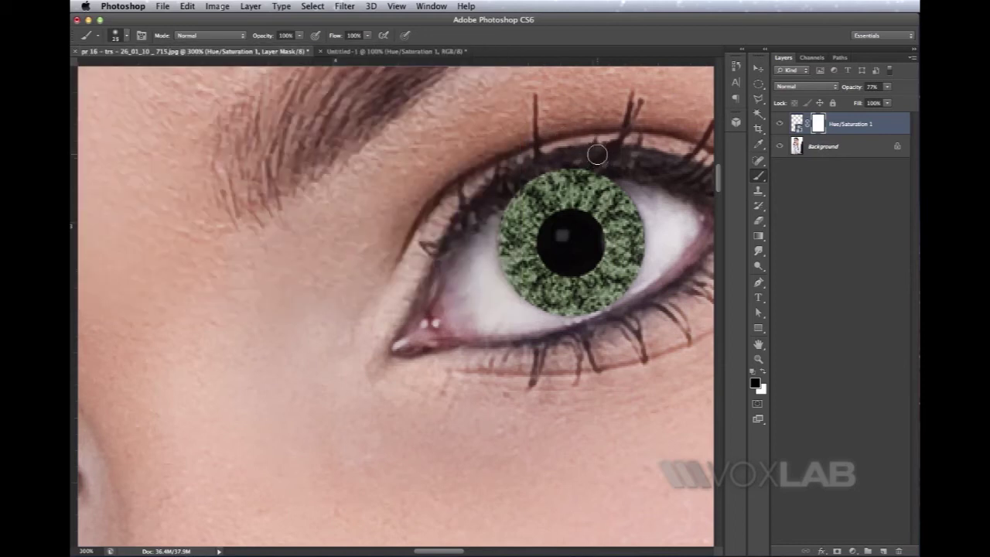
pyautogui.moveTo(573, 167)
pyautogui.mouseDown()
pyautogui.moveTo(526, 172)
pyautogui.moveTo(594, 161)
pyautogui.moveTo(513, 192)
pyautogui.moveTo(586, 168)
pyautogui.moveTo(506, 186)
pyautogui.moveTo(610, 163)
pyautogui.moveTo(498, 198)
pyautogui.mouseUp()
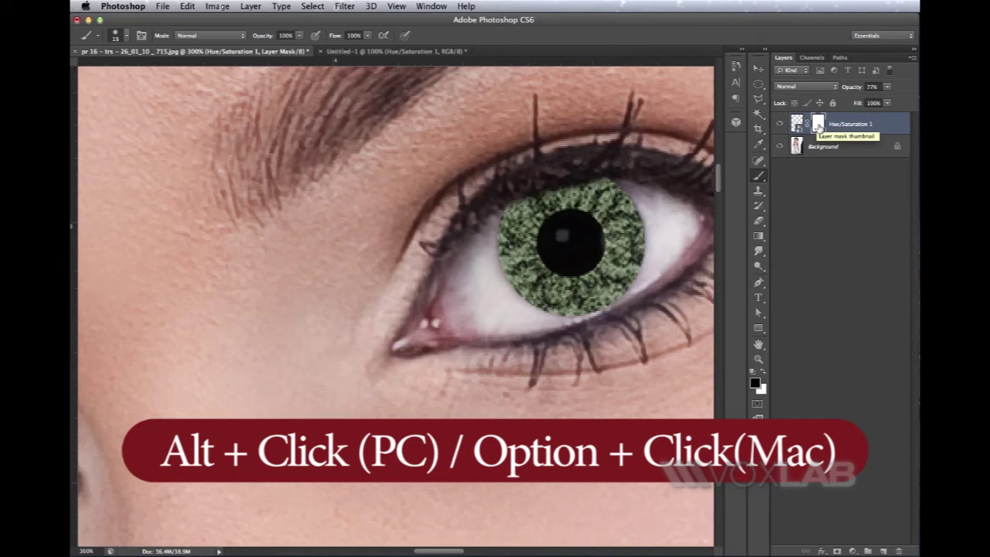
pyautogui.keyDown('alt'); pyautogui.click(818, 126); pyautogui.keyUp('alt')
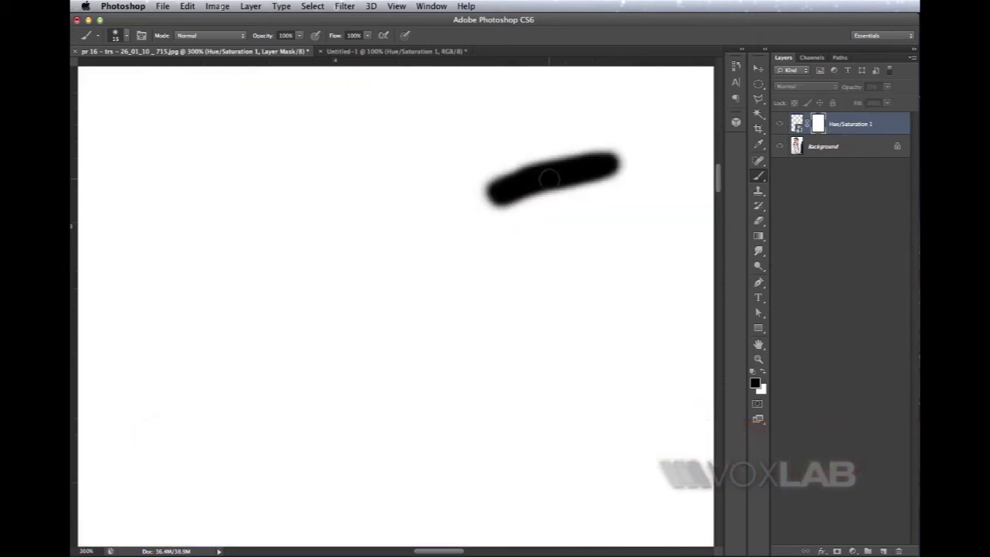
pyautogui.keyDown('alt'); pyautogui.click(819, 125); pyautogui.keyUp('alt')
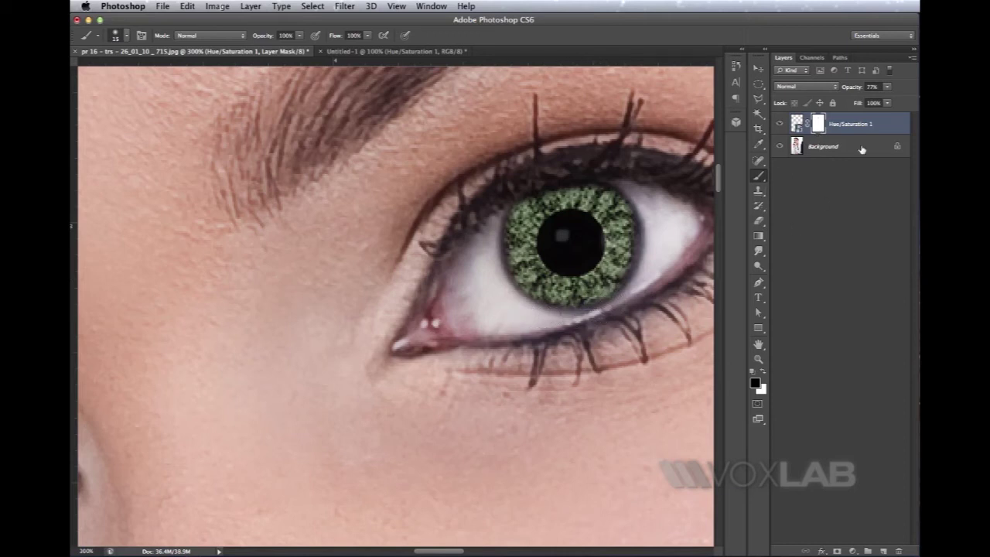
# Step: Set the green iris layer to Screen blending, trying 30% and 49% opacity before settling on about 41%
pyautogui.click(891, 88)
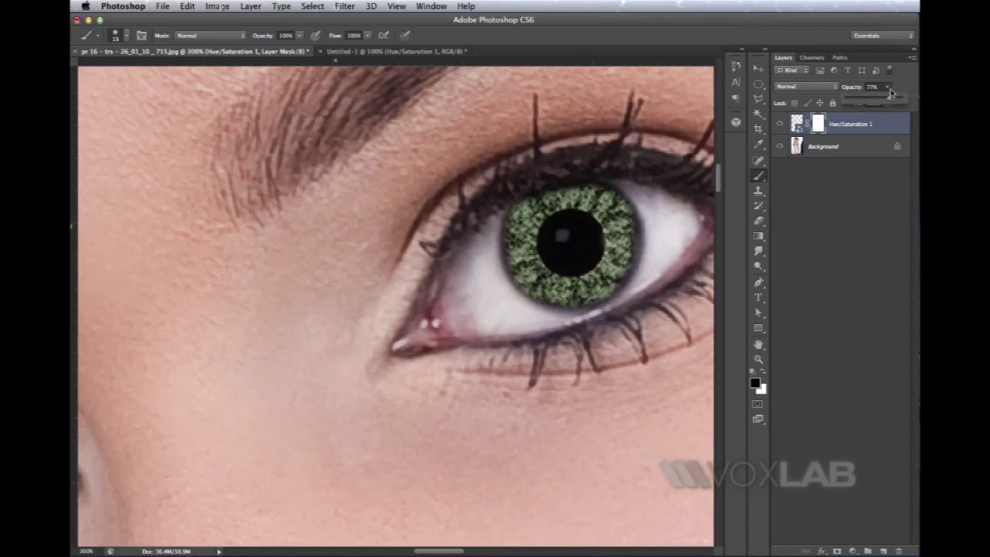
pyautogui.moveTo(864, 101); pyautogui.dragTo(863, 101)
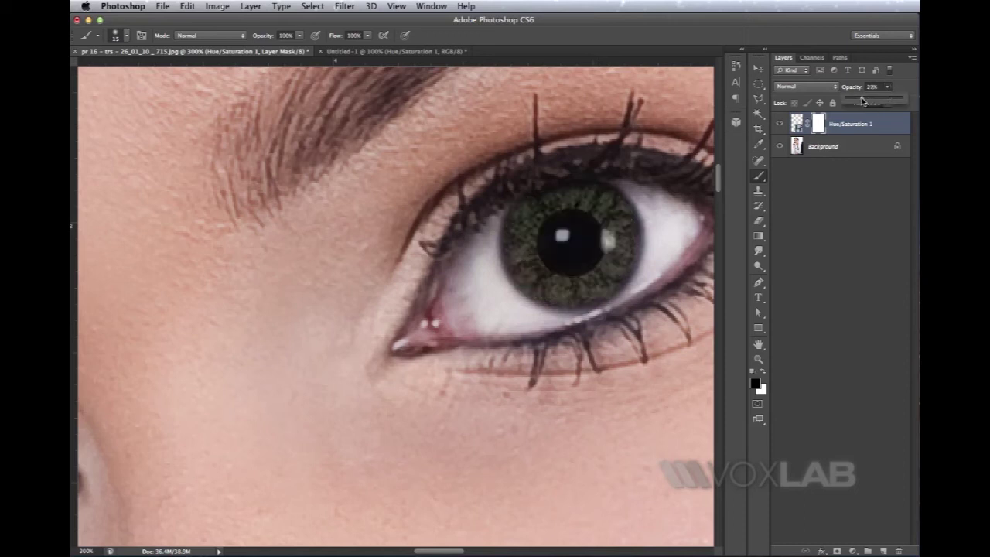
pyautogui.click(816, 86)
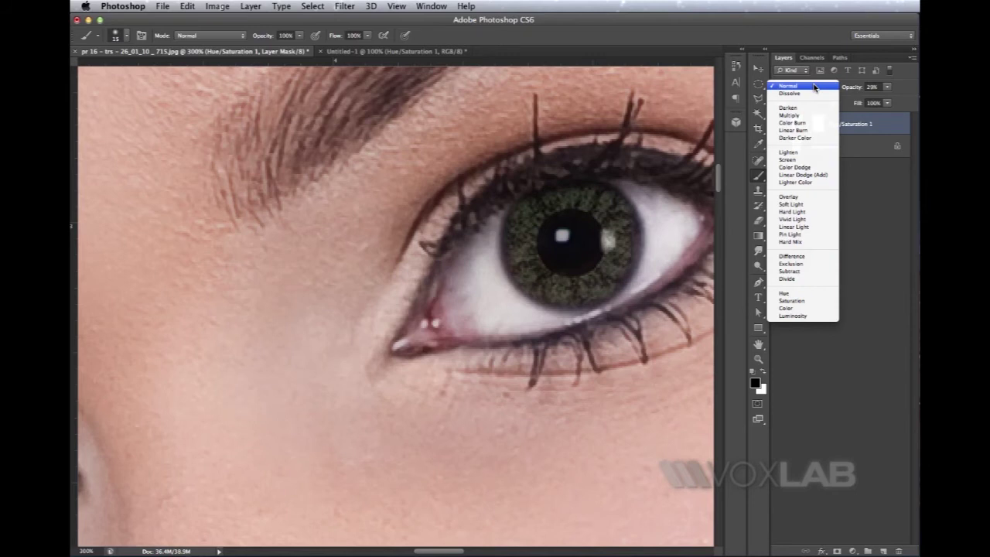
pyautogui.click(789, 159)
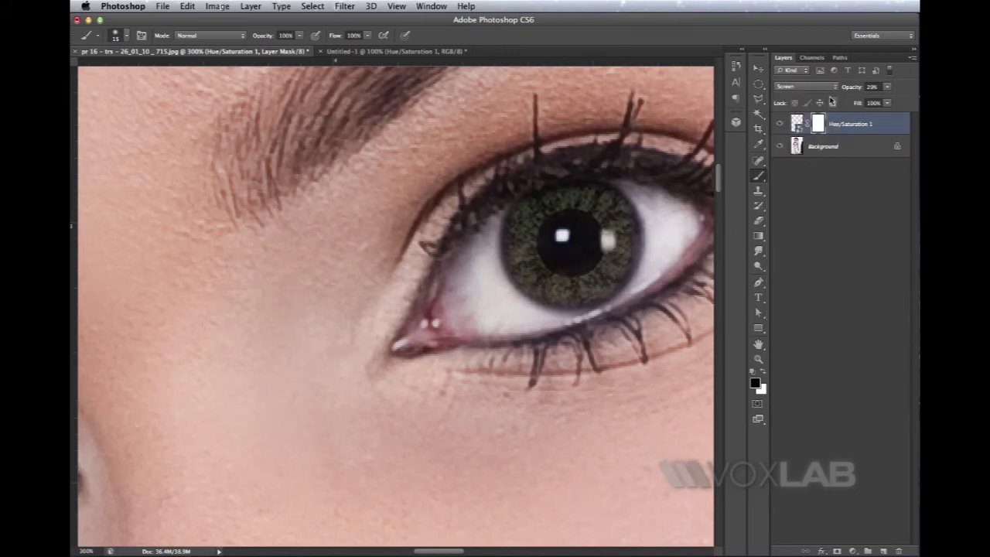
pyautogui.click(888, 87)
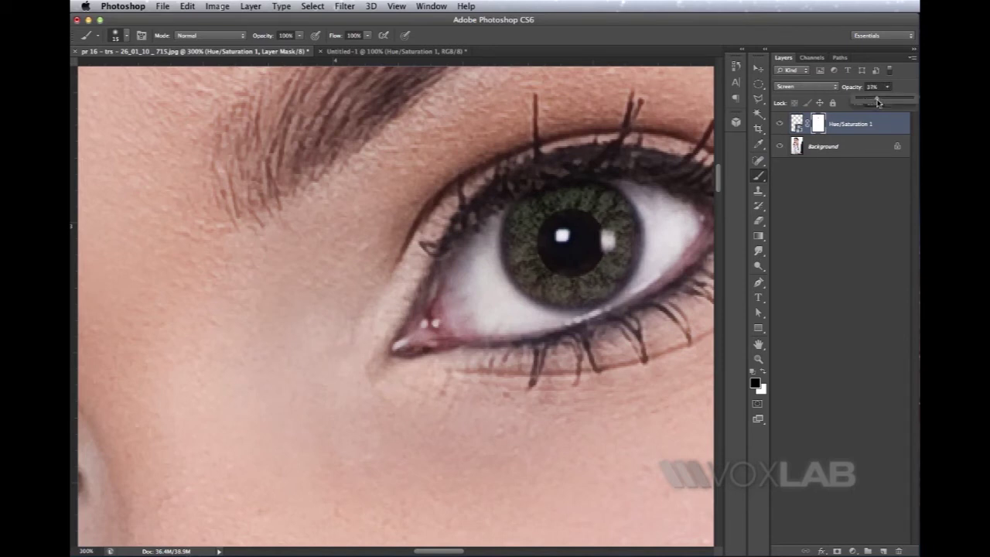
pyautogui.moveTo(881, 101); pyautogui.dragTo(886, 101)
pyautogui.click(808, 87)
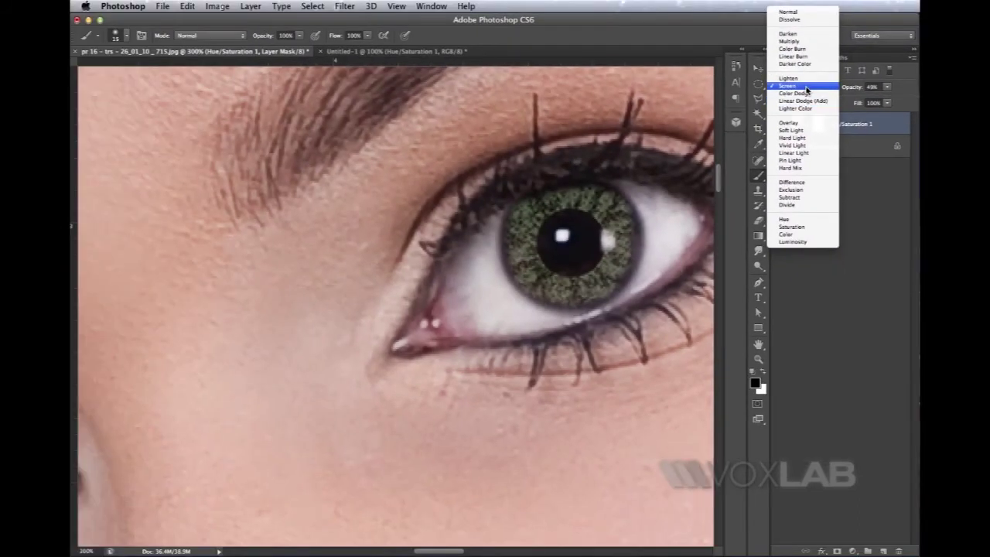
pyautogui.click(797, 86)
pyautogui.click(889, 91)
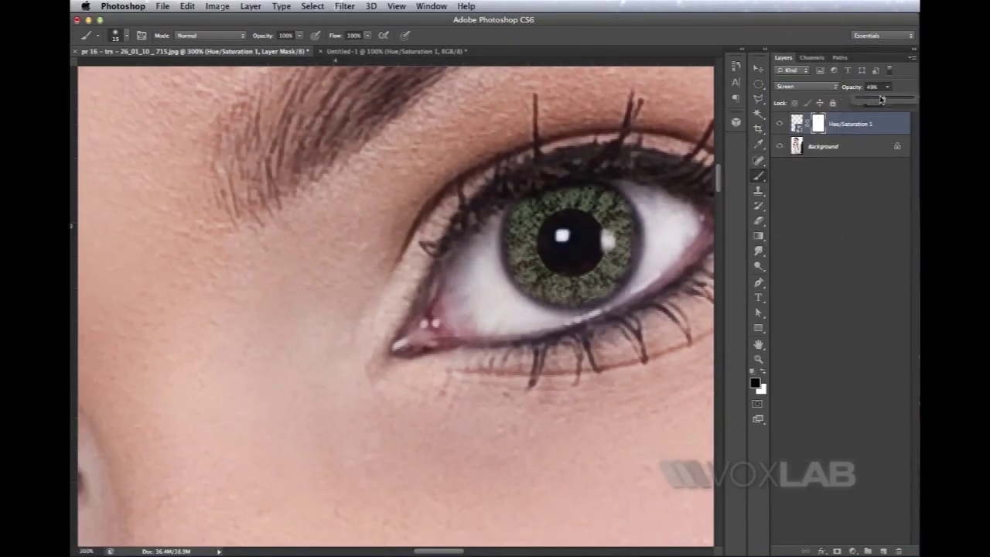
pyautogui.moveTo(881, 98)
pyautogui.mouseDown()
pyautogui.moveTo(870, 100)
pyautogui.moveTo(880, 99)
pyautogui.mouseUp()
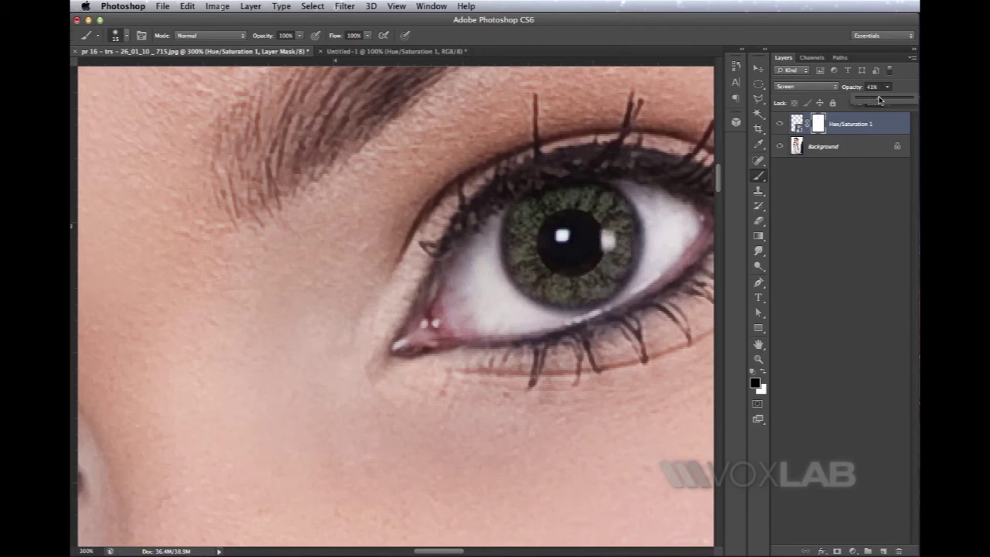
# Step: Zoom out to the whole face, set the iris opacity to 45%, and target the iris layer instead of its mask
pyautogui.press('super+minus')
pyautogui.press('super+minus')
pyautogui.press('super+minus')
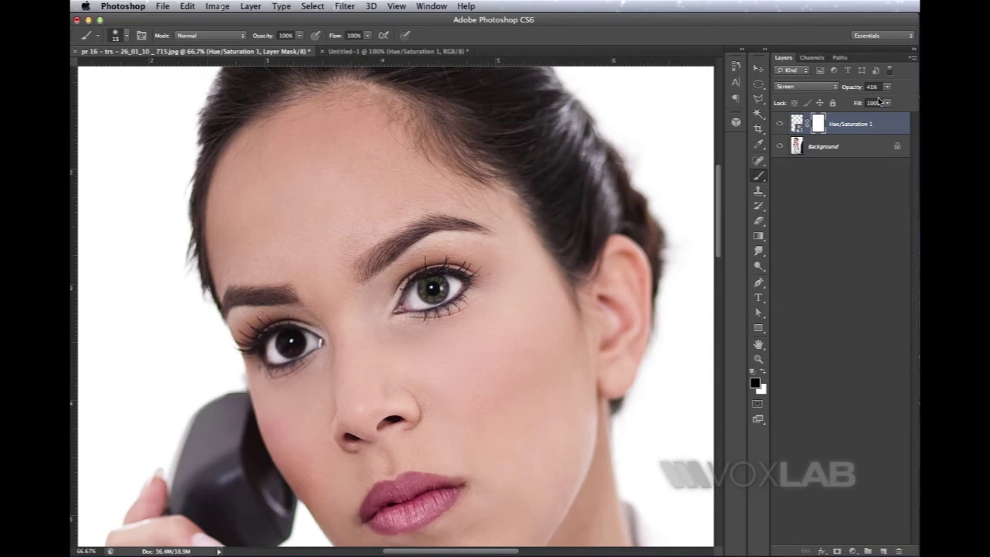
pyautogui.click(887, 88)
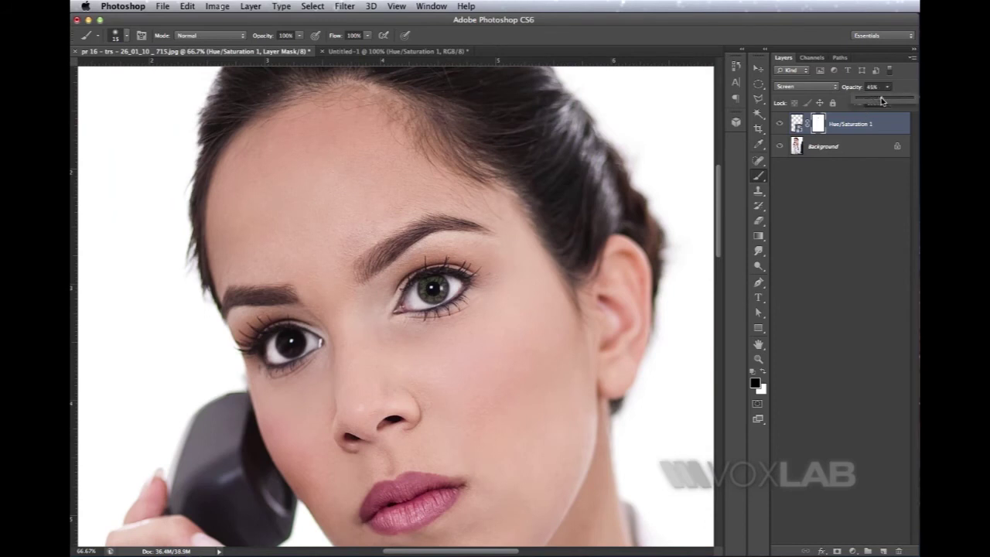
pyautogui.click(802, 121)
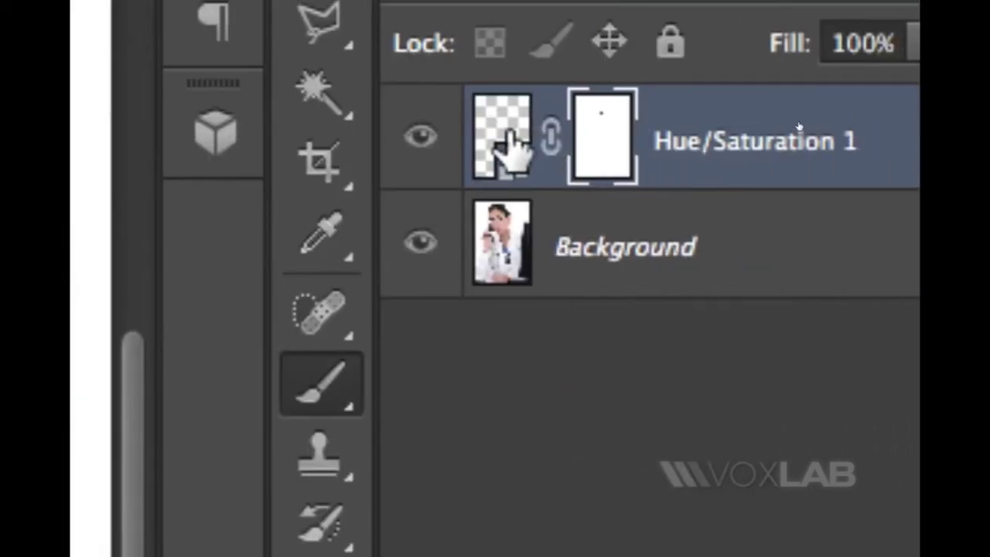
pyautogui.click(501, 138)
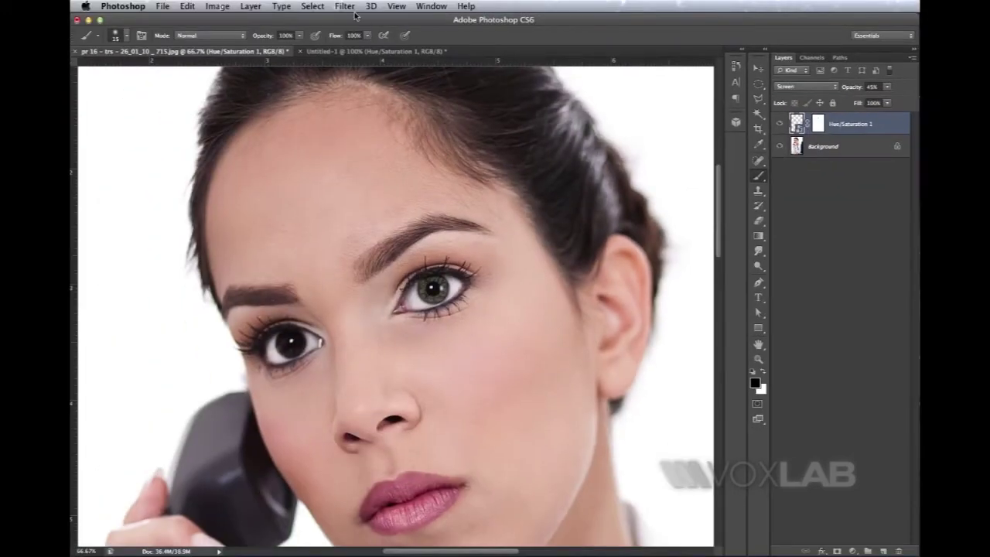
# Step: Apply a 0.8-pixel Gaussian Blur smart filter to the green iris layer, with the eye centred in the preview
pyautogui.click(336, 5)
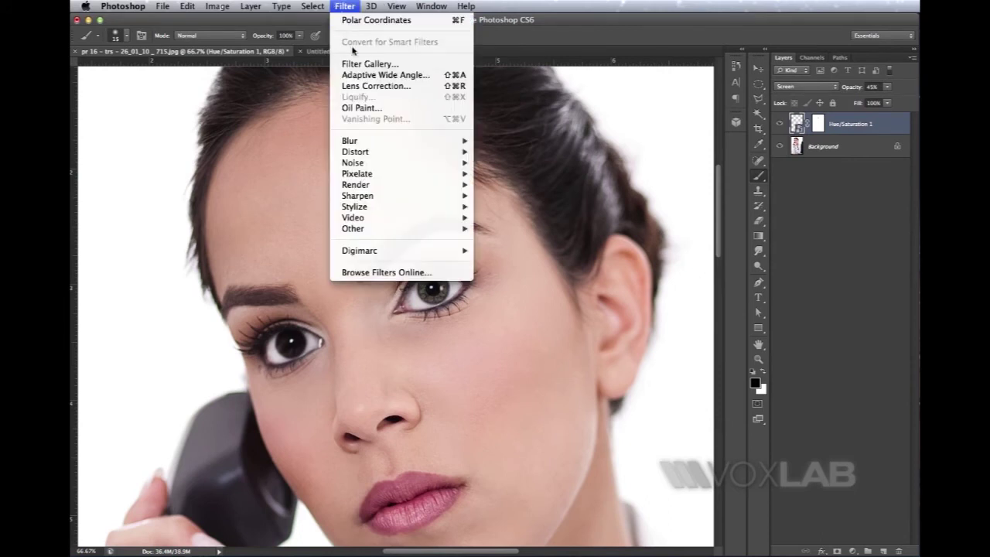
pyautogui.moveTo(447, 149)
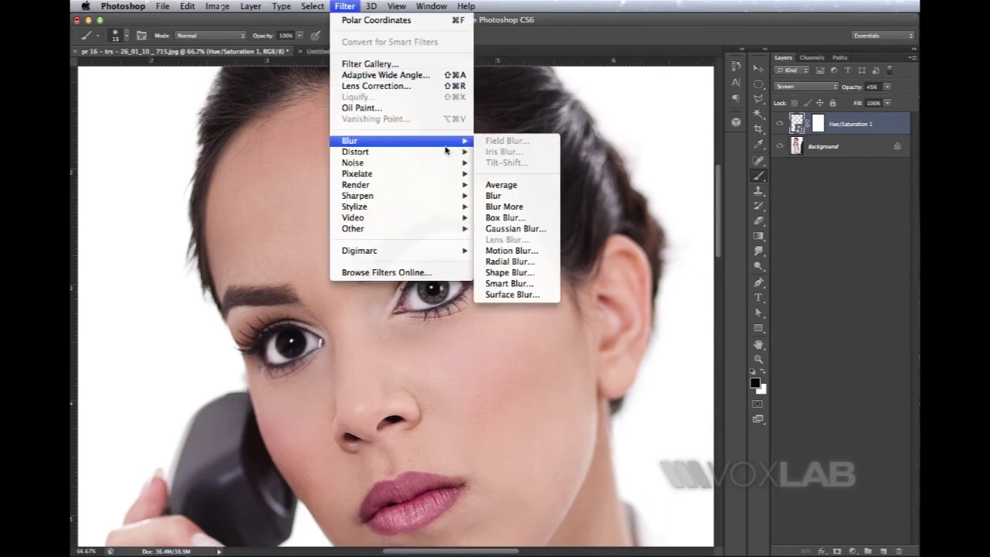
pyautogui.click(522, 231)
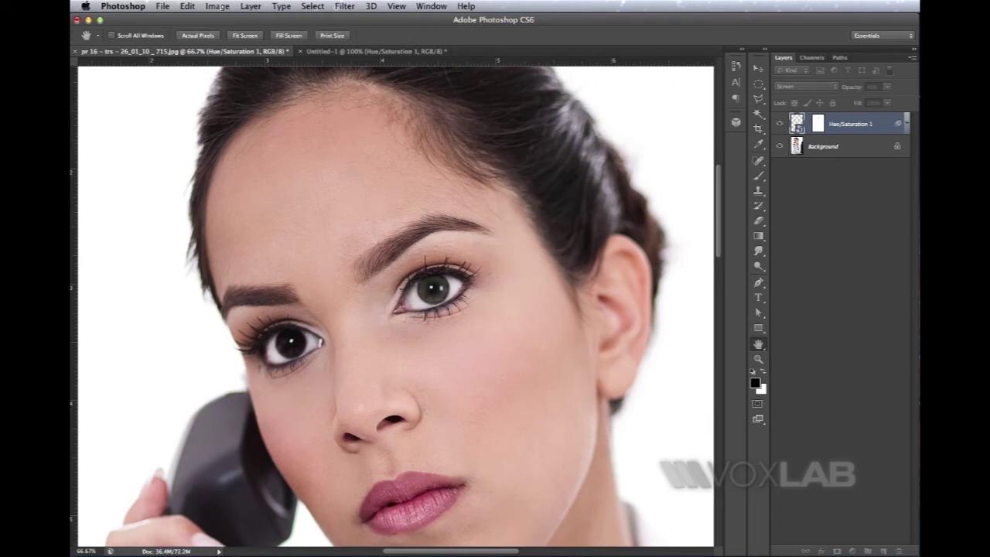
pyautogui.moveTo(680, 193); pyautogui.dragTo(550, 149)
pyautogui.moveTo(555, 324); pyautogui.dragTo(527, 325)
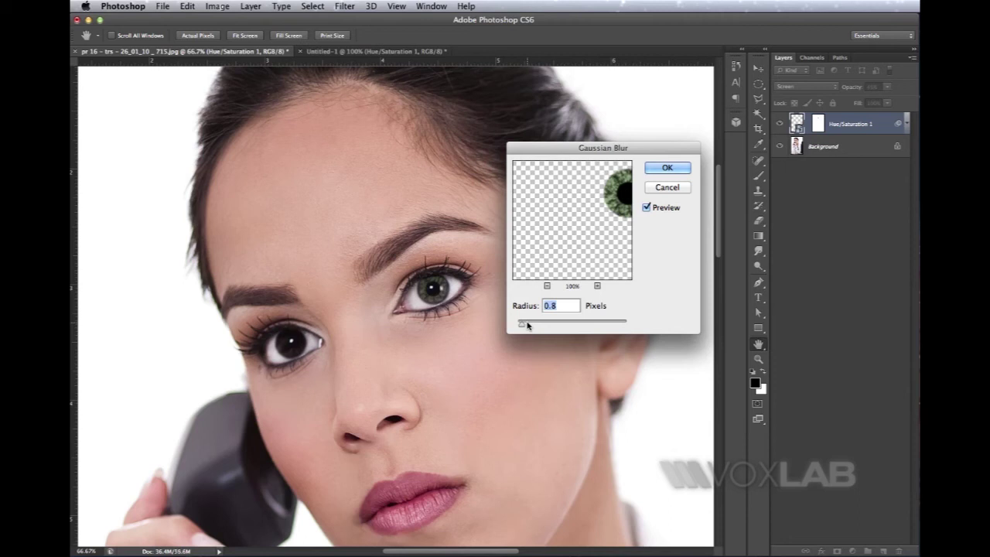
pyautogui.moveTo(624, 205); pyautogui.dragTo(567, 234)
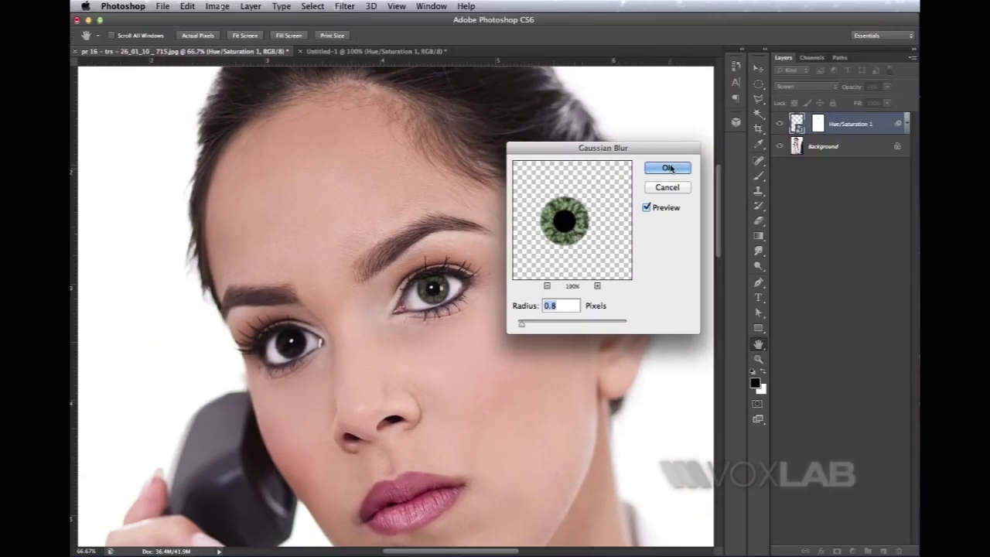
pyautogui.click(667, 167)
pyautogui.press('b')
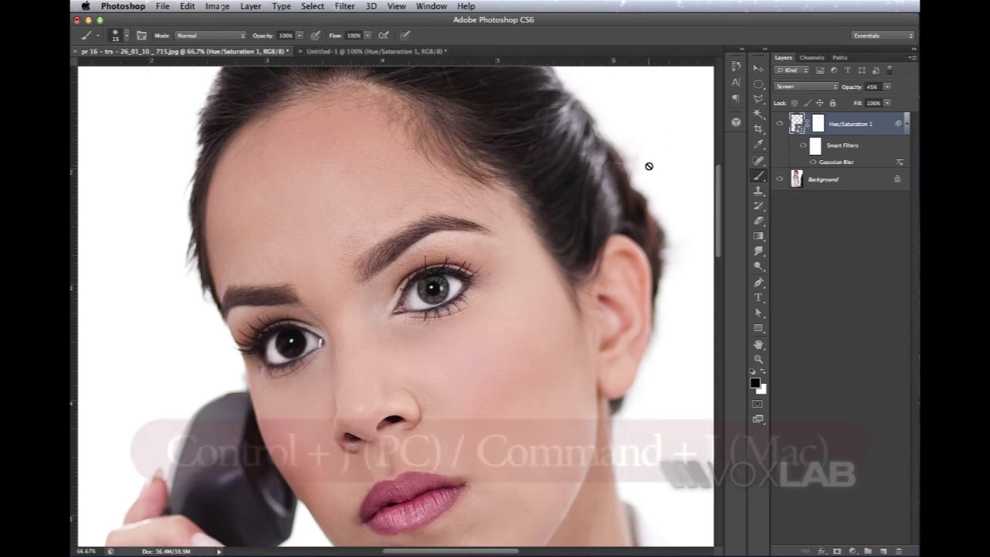
# Step: Duplicate the blurred iris layer and move the copy onto the model's other eye
pyautogui.press('super+j')
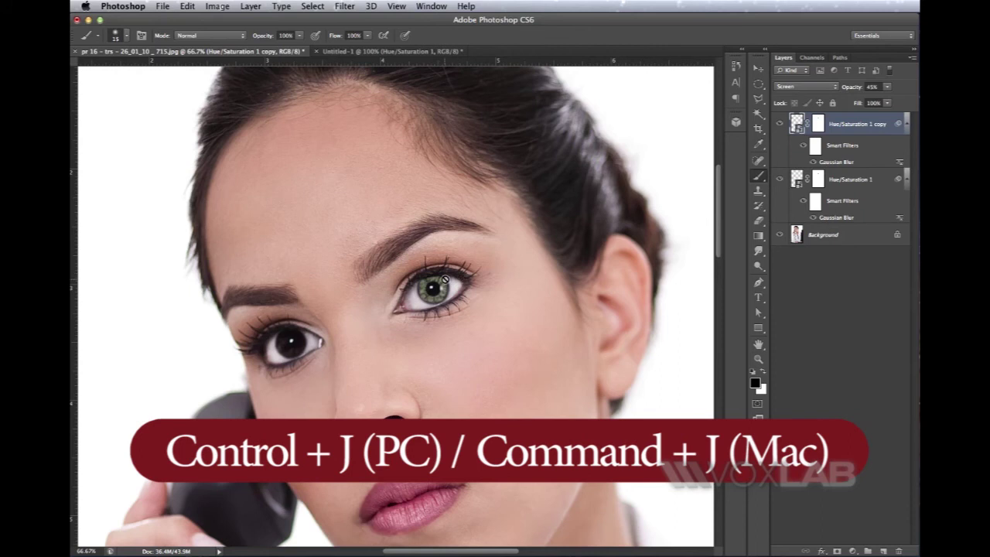
pyautogui.press('v')
pyautogui.moveTo(445, 280)
pyautogui.mouseDown()
pyautogui.moveTo(291, 341)
pyautogui.moveTo(299, 346)
pyautogui.mouseUp()
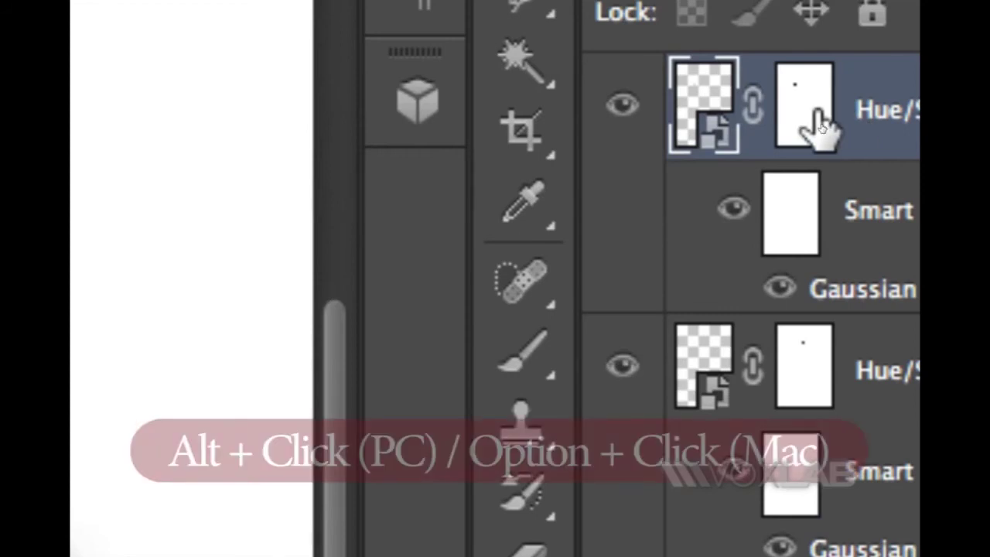
# Step: View the copy's mask alone and paint its black ring white with a size-70 brush
pyautogui.moveTo(822, 128); pyautogui.dragTo(820, 128)
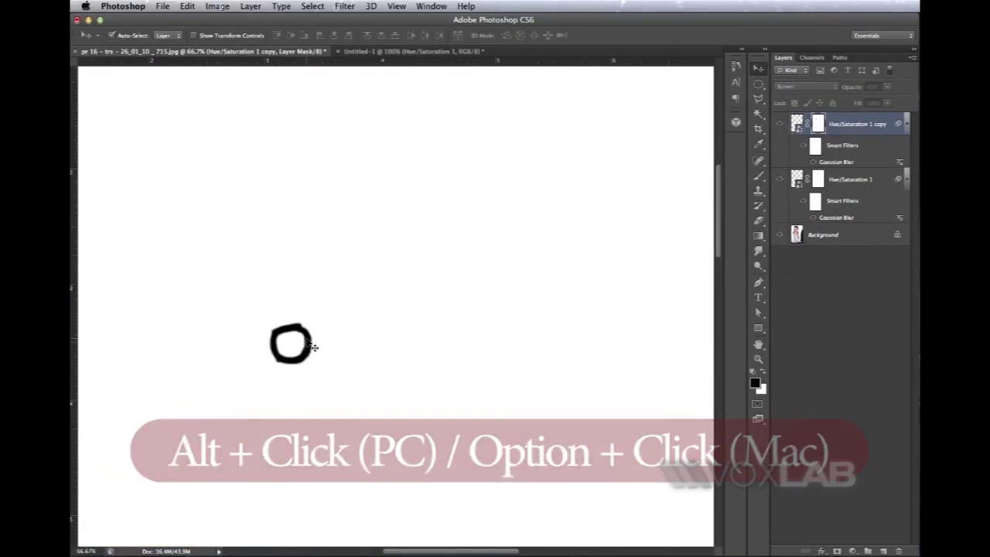
pyautogui.press('b')
pyautogui.press(']')
pyautogui.press(']')
pyautogui.press(']')
pyautogui.press(']')
pyautogui.press(']')
pyautogui.press(']')
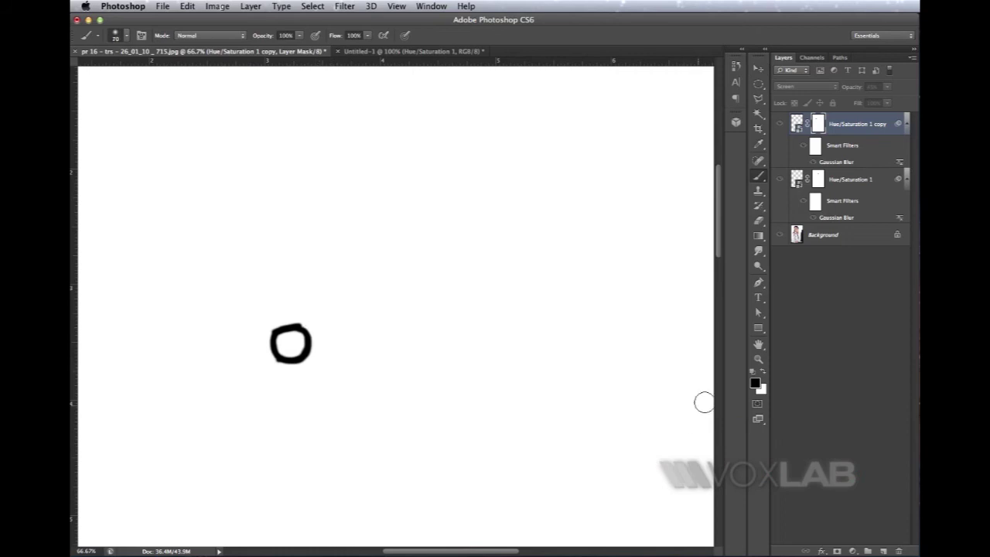
pyautogui.click(764, 374)
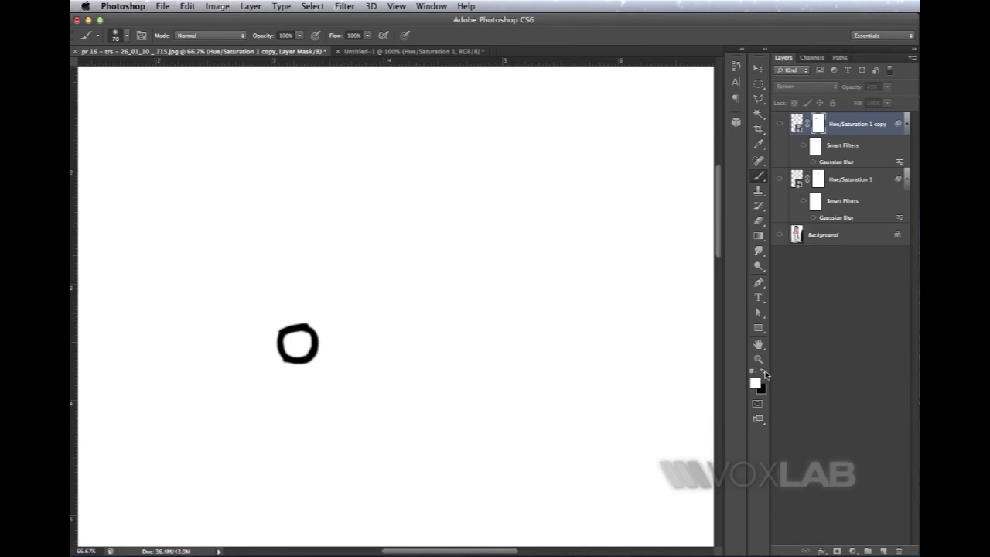
pyautogui.moveTo(335, 319)
pyautogui.mouseDown()
pyautogui.moveTo(249, 353)
pyautogui.moveTo(310, 354)
pyautogui.moveTo(271, 380)
pyautogui.mouseUp()
pyautogui.click(762, 372)
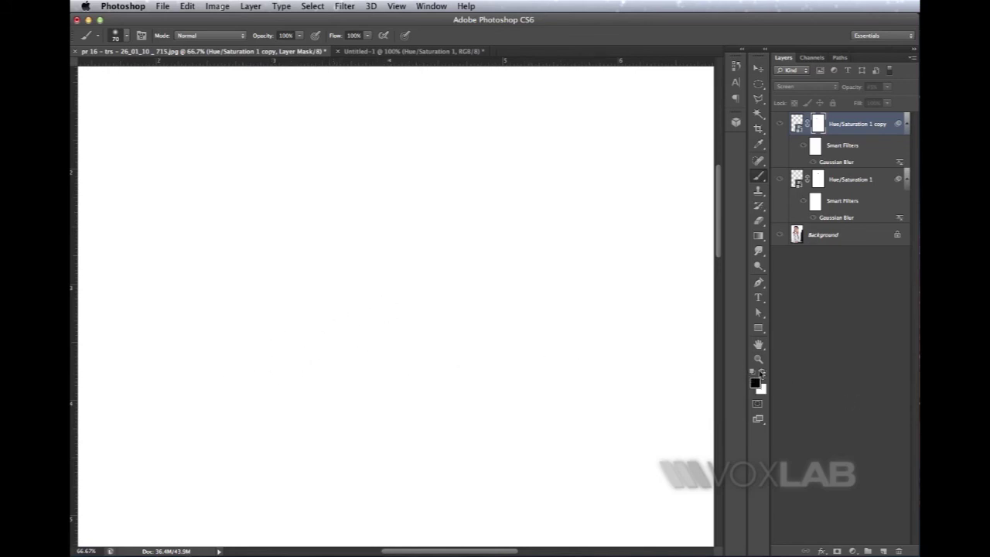
pyautogui.keyDown('alt'); pyautogui.click(817, 126); pyautogui.keyUp('alt')
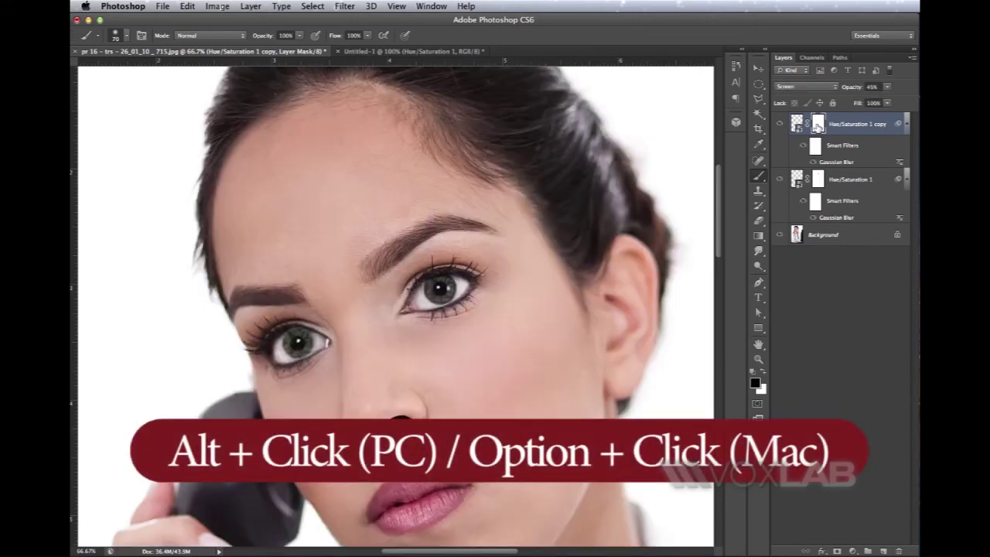
# Step: Zoom to 300% on the second eye, nudge the iris copy into place, and narrow it to about 94% width
pyautogui.press('super+equal')
pyautogui.press('super+equal')
pyautogui.press('super+equal')
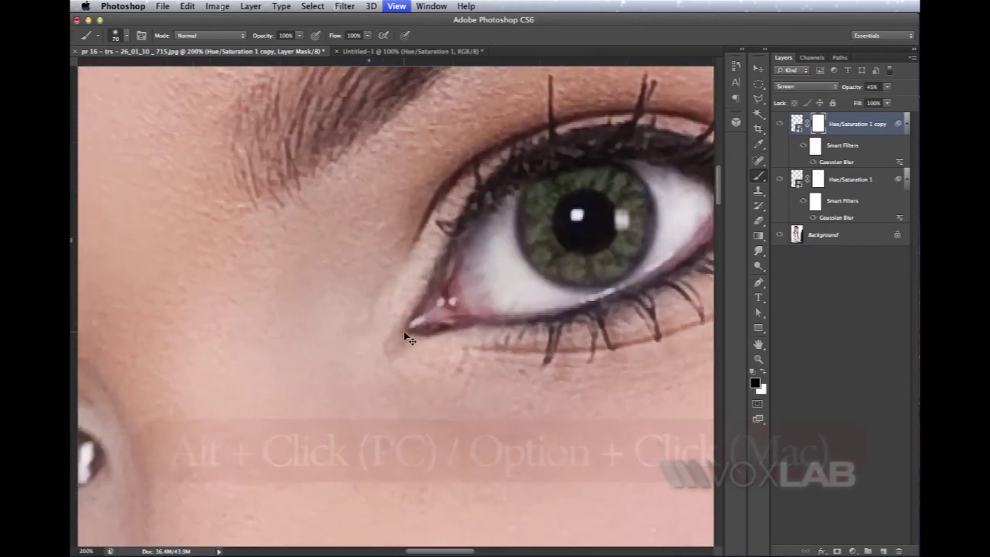
pyautogui.moveTo(341, 372); pyautogui.dragTo(685, 206)
pyautogui.press('super+t')
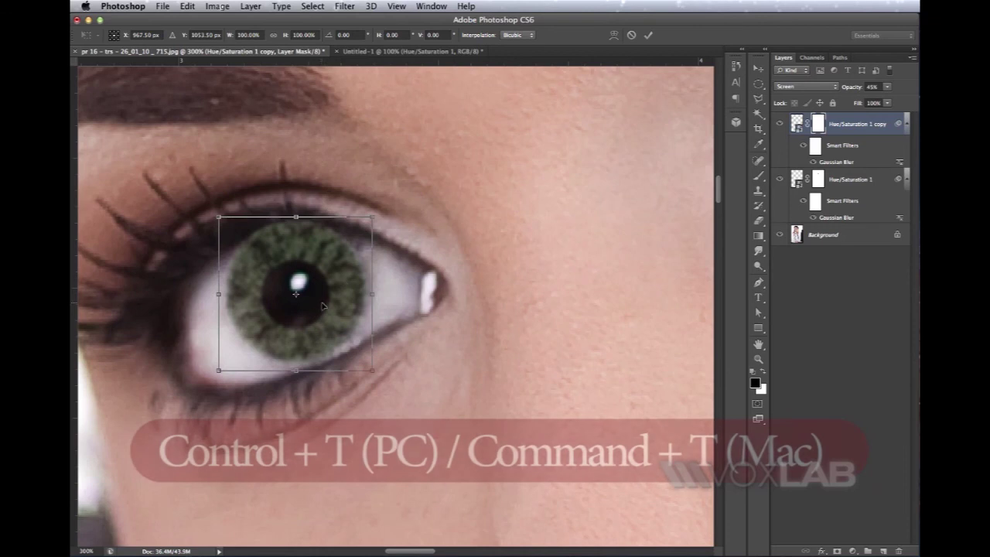
pyautogui.moveTo(326, 288); pyautogui.dragTo(367, 283)
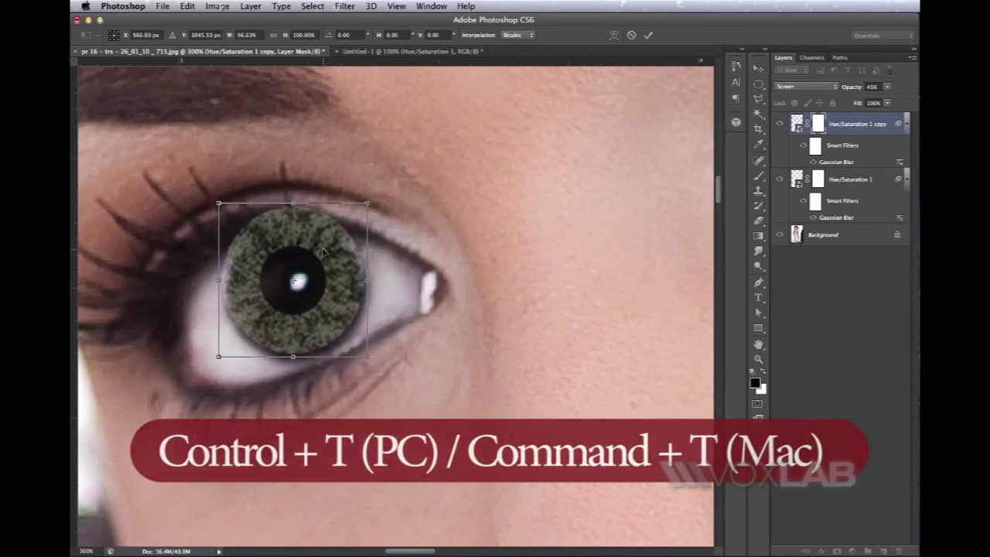
pyautogui.moveTo(309, 260); pyautogui.dragTo(311, 263)
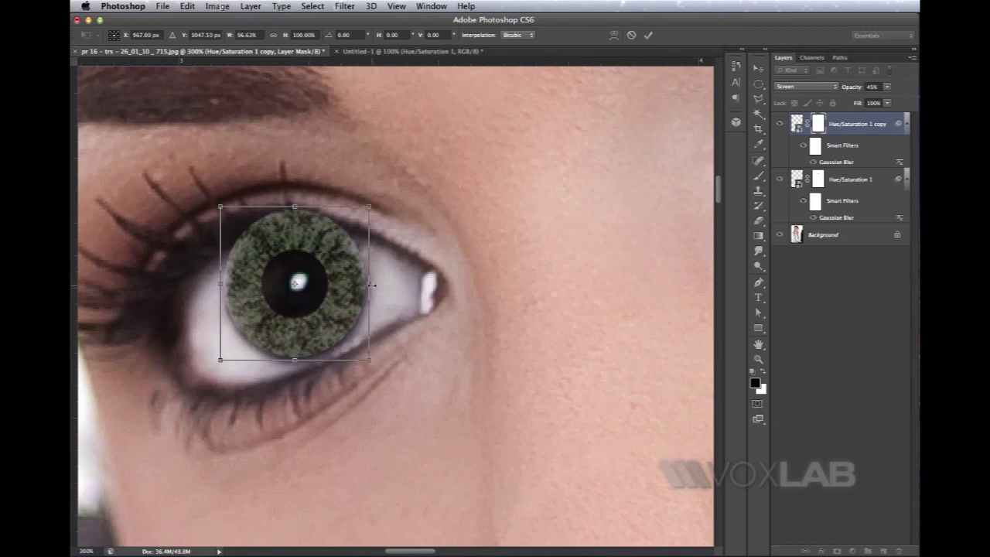
pyautogui.moveTo(372, 286); pyautogui.dragTo(368, 284)
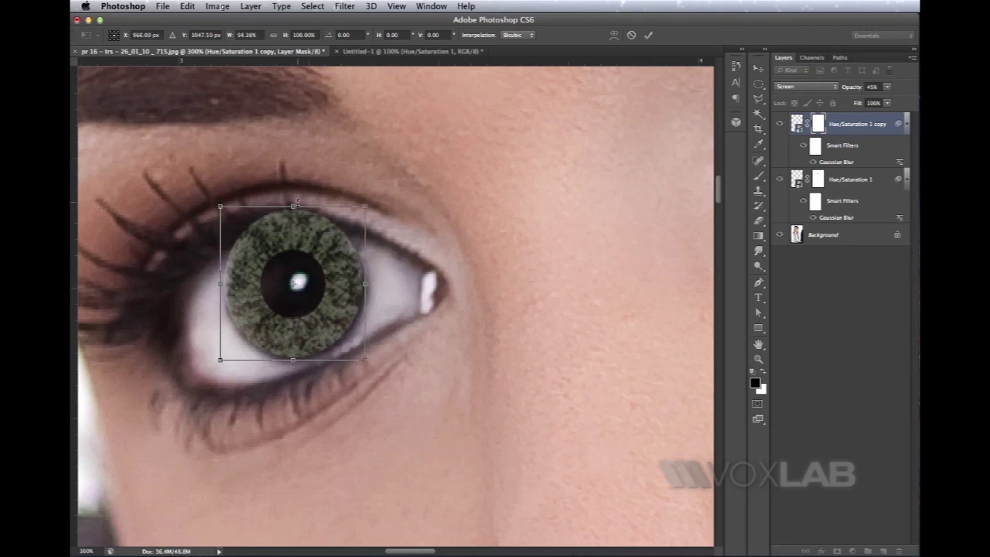
pyautogui.press('Return')
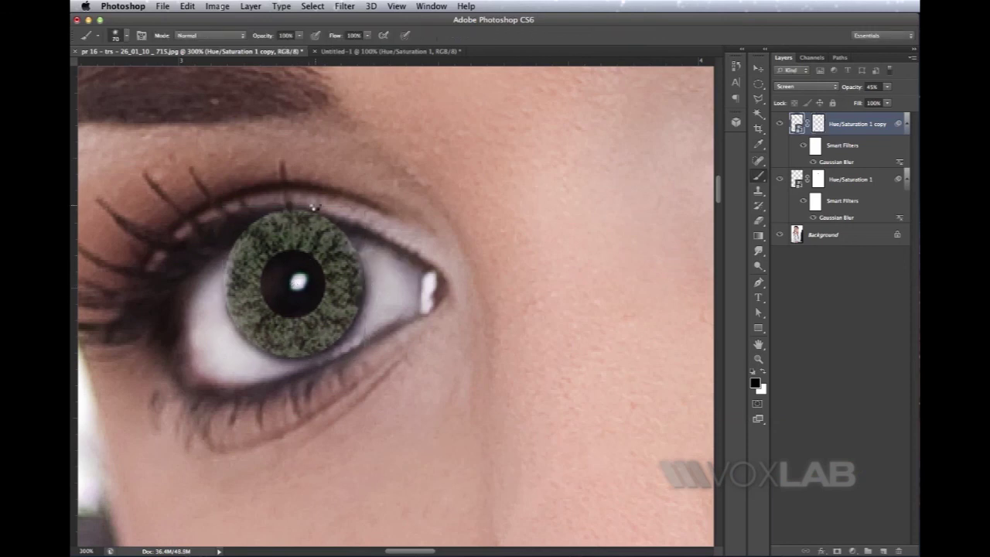
# Step: Mask the copy's upper, lower and left edges with a 10 px black brush, then restore some of the top with a 20 px white brush
pyautogui.click(817, 124)
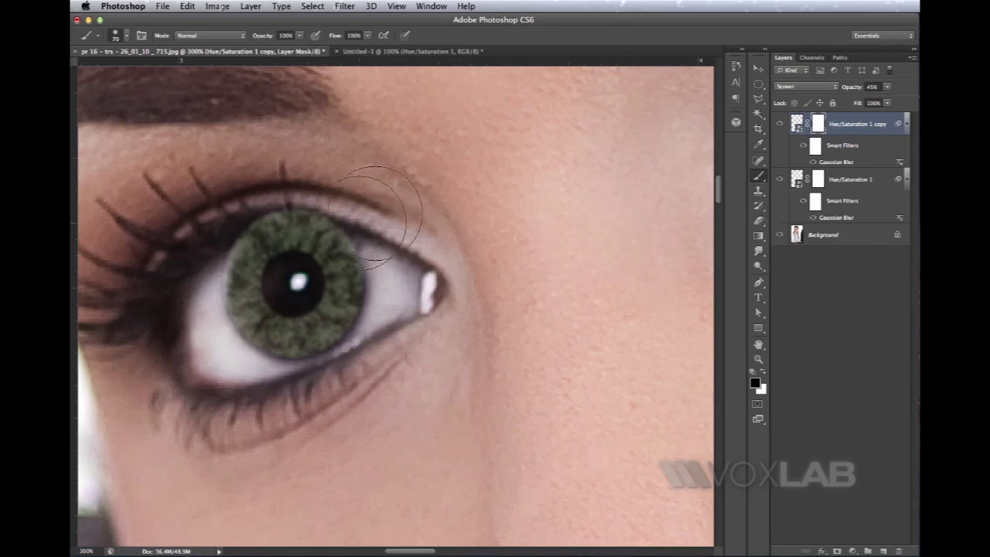
pyautogui.press('[')
pyautogui.press('[')
pyautogui.press('[')
pyautogui.press('[')
pyautogui.press('[')
pyautogui.press('[')
pyautogui.moveTo(302, 220)
pyautogui.mouseDown()
pyautogui.moveTo(336, 214)
pyautogui.moveTo(191, 216)
pyautogui.moveTo(344, 222)
pyautogui.moveTo(199, 239)
pyautogui.moveTo(351, 234)
pyautogui.moveTo(260, 229)
pyautogui.moveTo(215, 244)
pyautogui.moveTo(305, 228)
pyautogui.moveTo(372, 235)
pyautogui.moveTo(360, 230)
pyautogui.moveTo(344, 237)
pyautogui.moveTo(360, 250)
pyautogui.moveTo(367, 298)
pyautogui.mouseUp()
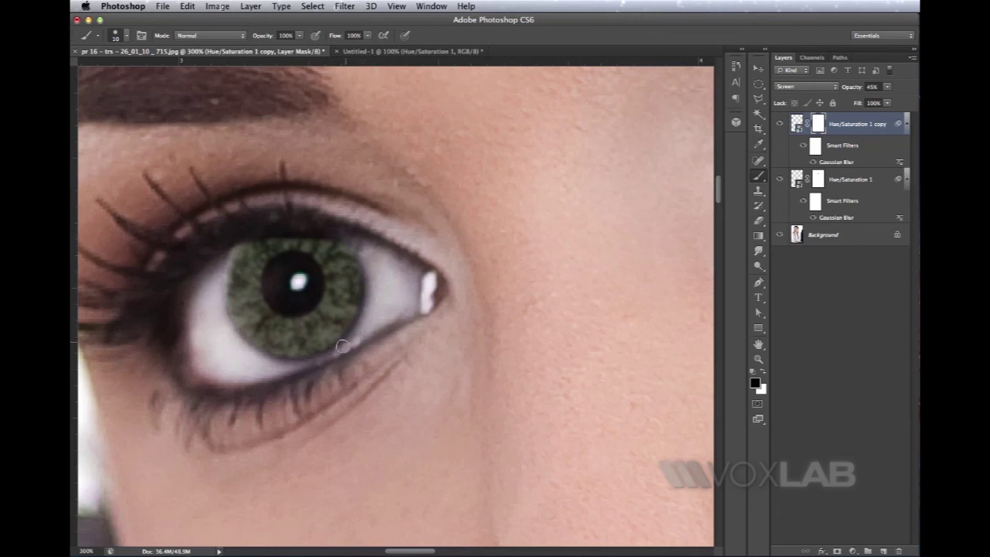
pyautogui.moveTo(342, 346); pyautogui.dragTo(280, 357)
pyautogui.moveTo(223, 297)
pyautogui.mouseDown()
pyautogui.moveTo(247, 233)
pyautogui.moveTo(229, 260)
pyautogui.mouseUp()
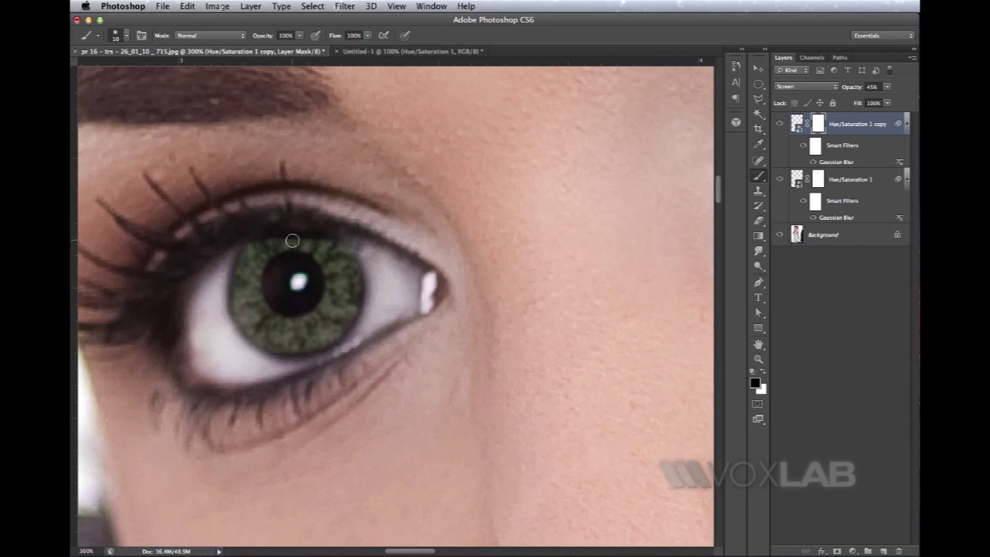
pyautogui.press(']')
pyautogui.press('x')
pyautogui.moveTo(317, 249)
pyautogui.mouseDown()
pyautogui.moveTo(258, 249)
pyautogui.moveTo(256, 268)
pyautogui.mouseUp()
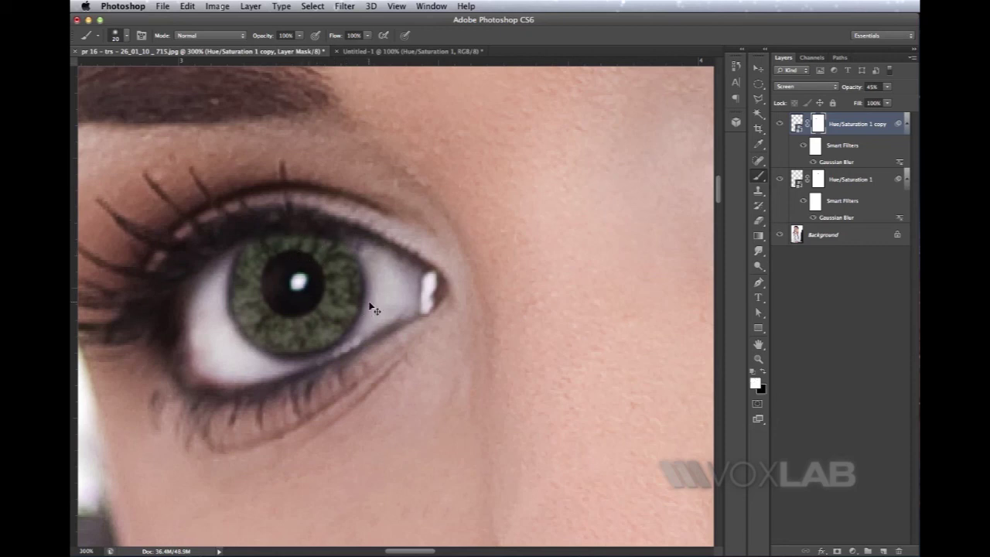
pyautogui.scroll(-5, 364, 301)
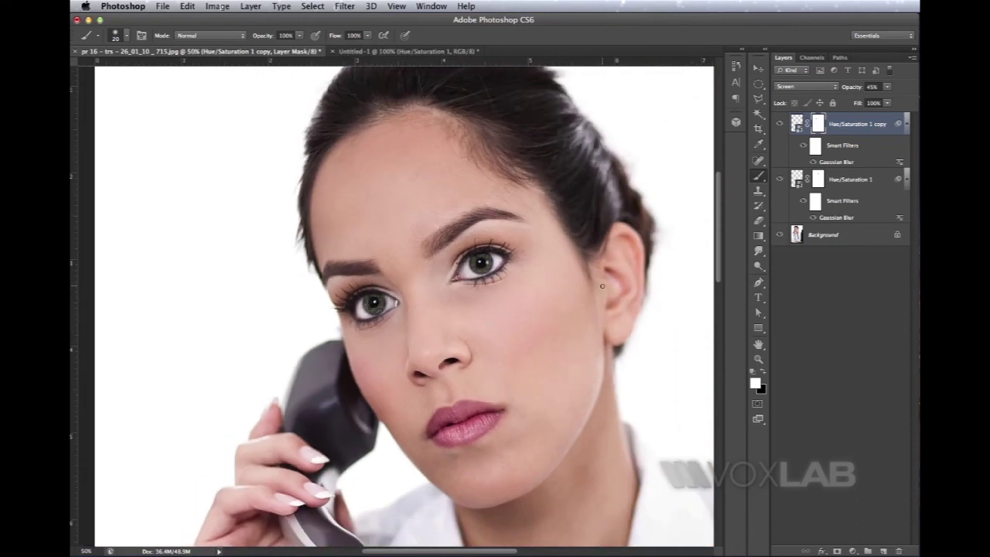
pyautogui.press('super+plus')
pyautogui.moveTo(602, 286); pyautogui.dragTo(554, 290)
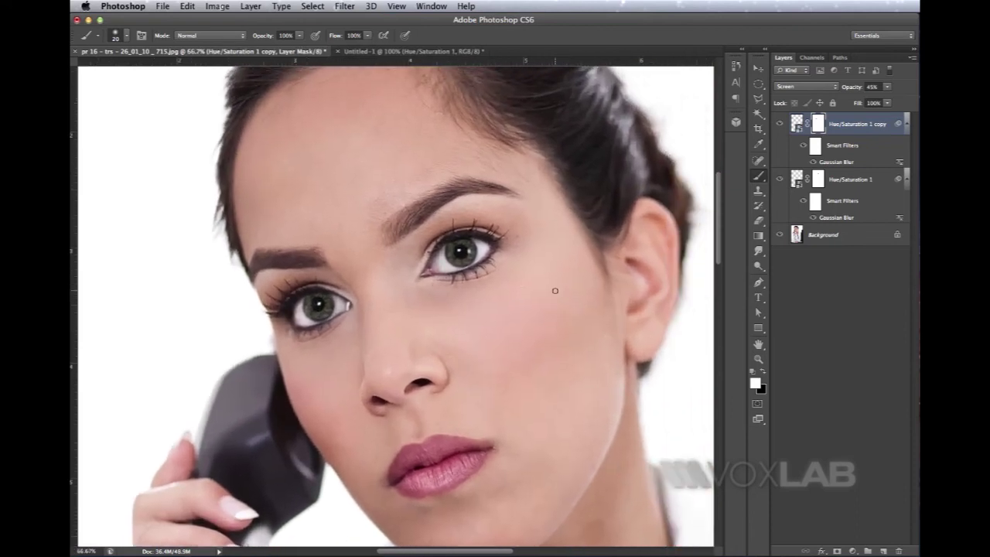
pyautogui.keyDown('alt'); pyautogui.click(780, 235); pyautogui.keyUp('alt')
pyautogui.keyDown('alt'); pyautogui.click(780, 235); pyautogui.keyUp('alt')
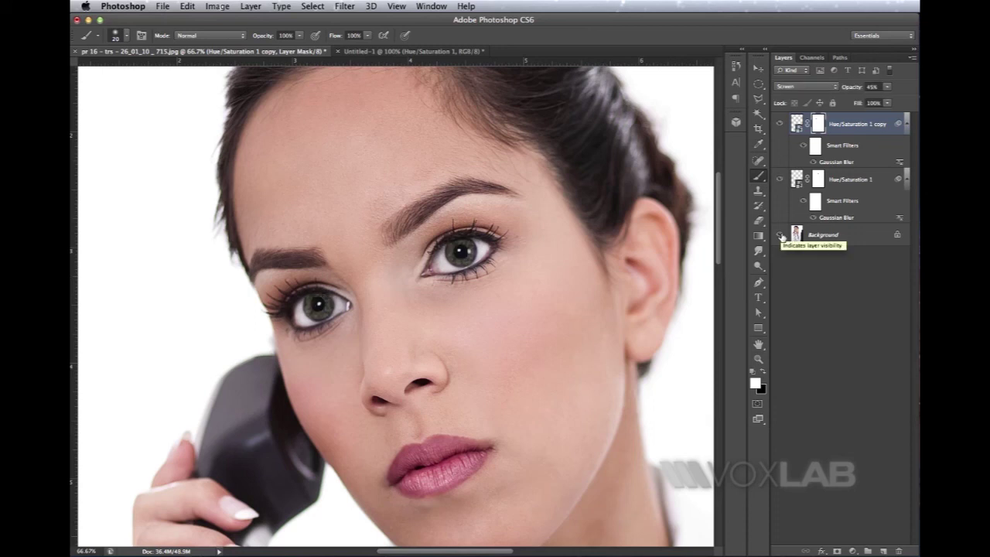